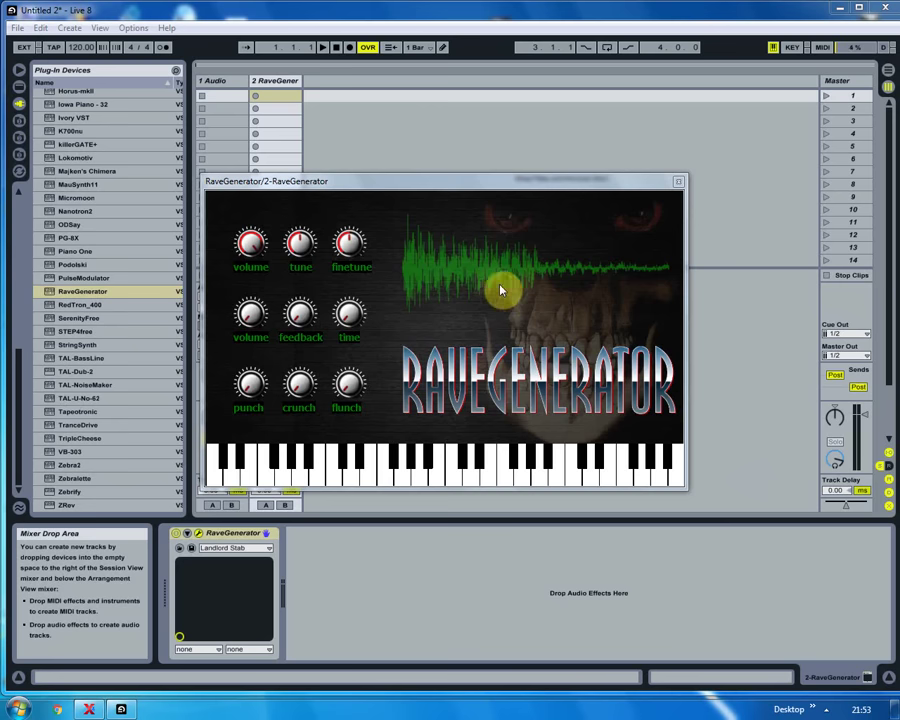
left_click(232, 549)
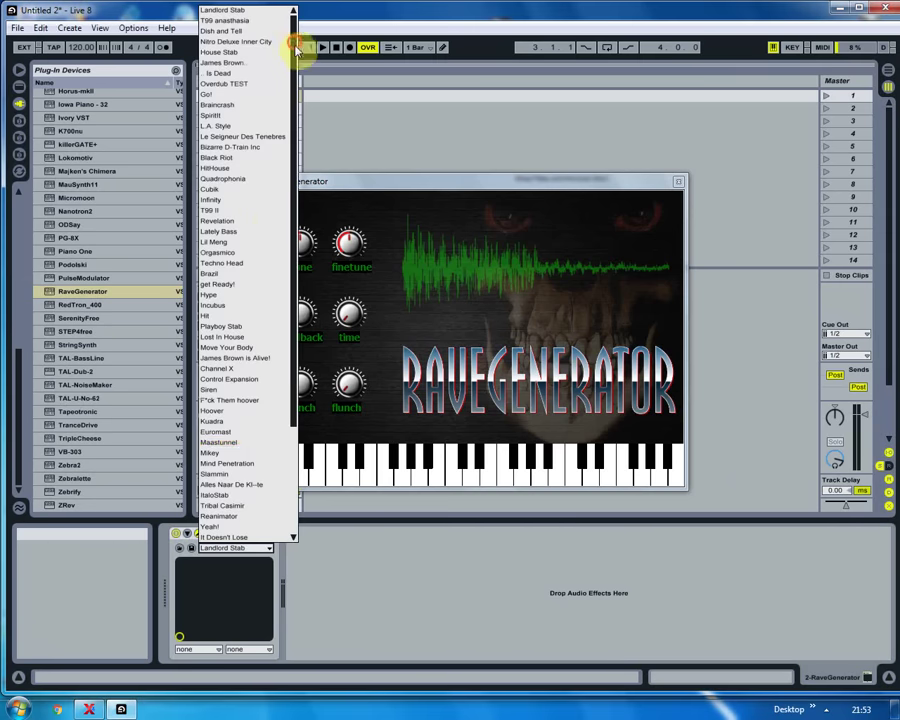
mouse_move(294, 44)
left_mouse_down()
mouse_move(293, 187)
mouse_move(296, 40)
left_mouse_up()
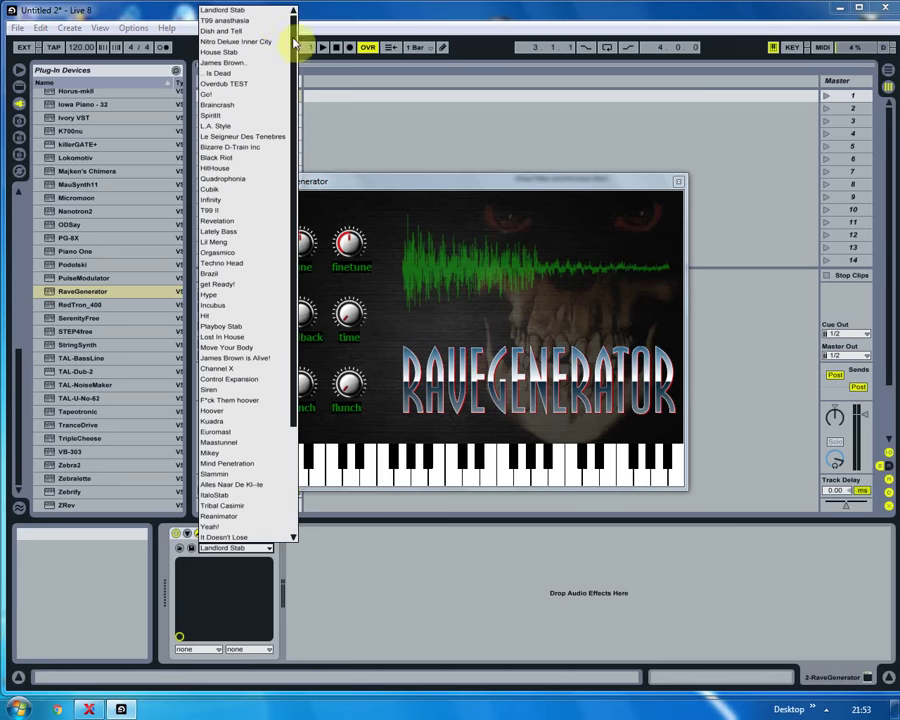
left_click(227, 11)
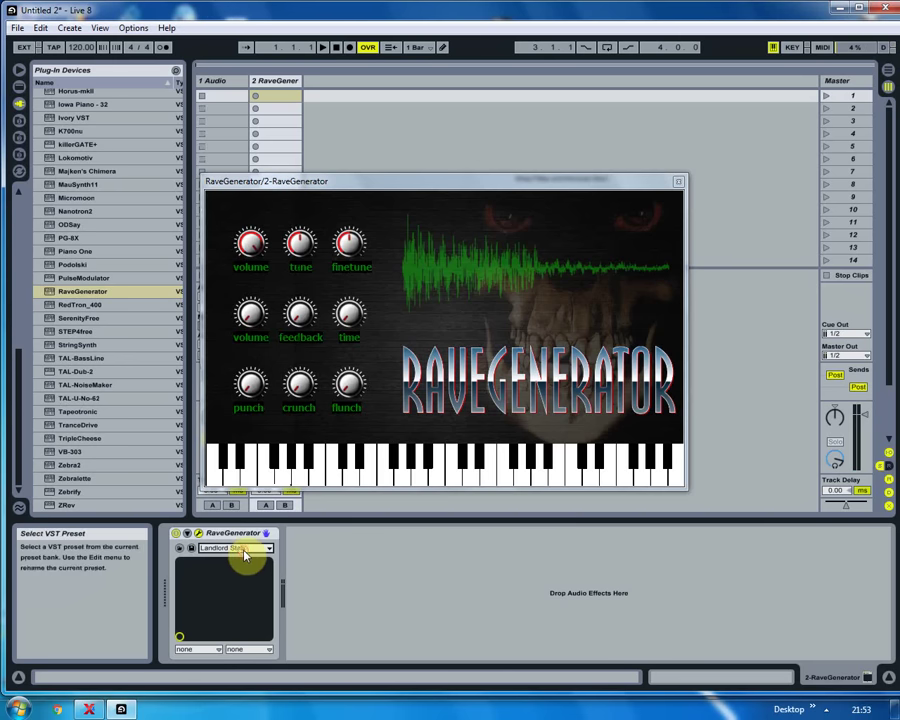
Step: Audition RaveGenerator's T99 anasthasia and Dish and Tell presets, landing on Nitro Deluxe Inner City
scroll(244, 554, "down", 1)
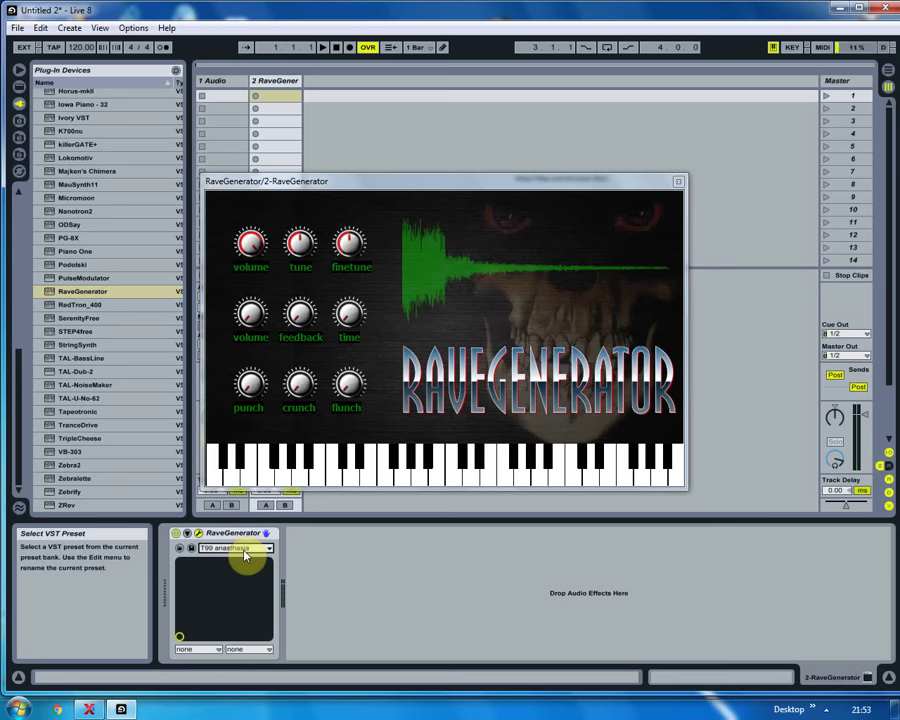
scroll(245, 548, "down", 1)
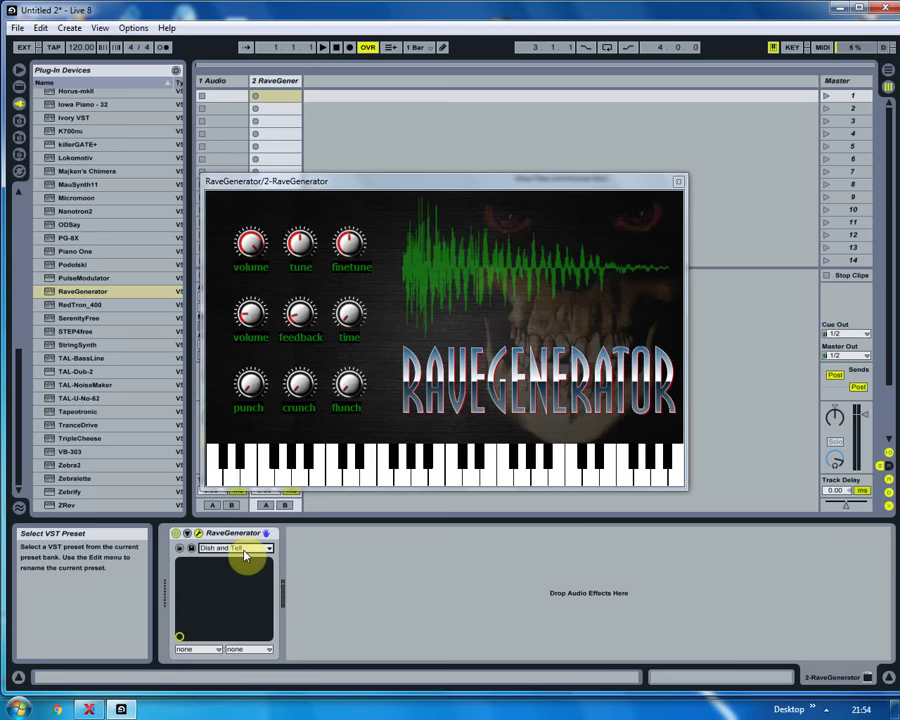
scroll(245, 548, "down", 1)
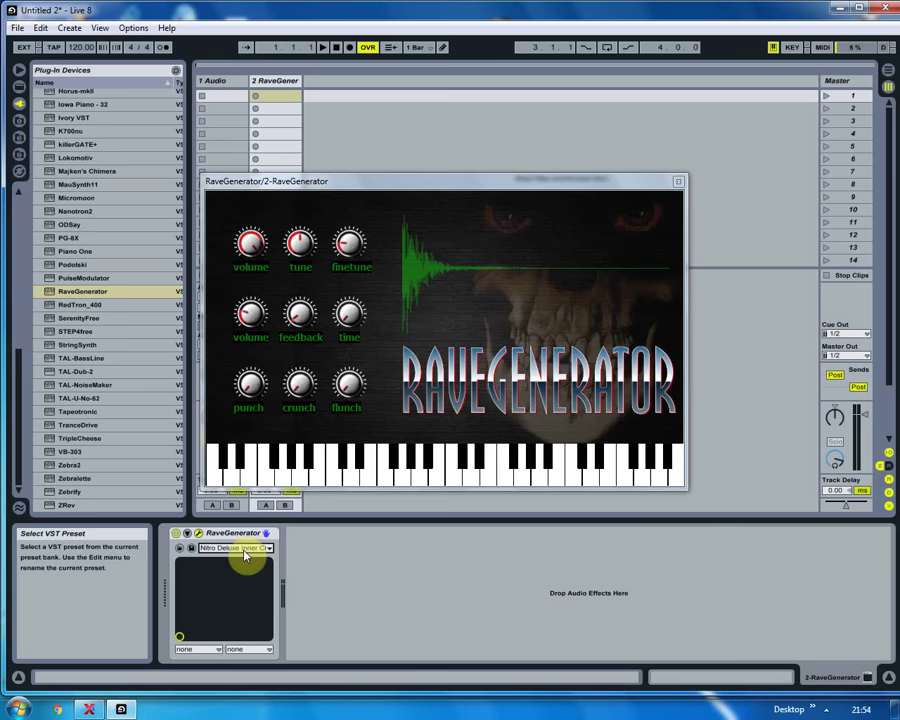
Step: Step through House Stab, Overdub TEST, Go!, Braincrash, Spiritlt and L.A. Style to Bizarre D-Train Inc
key("Down")
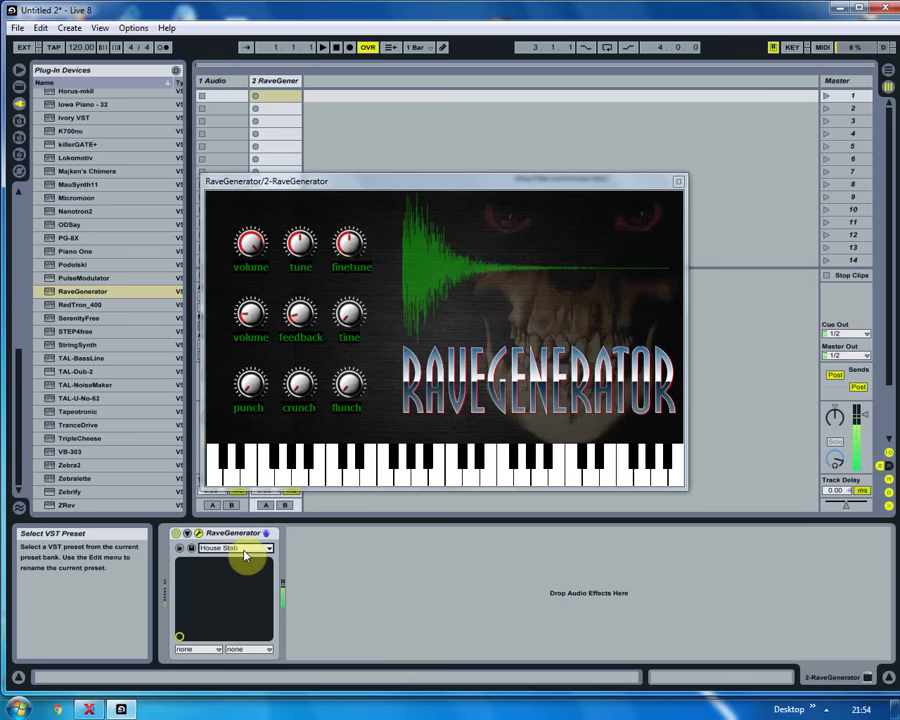
key("Down")
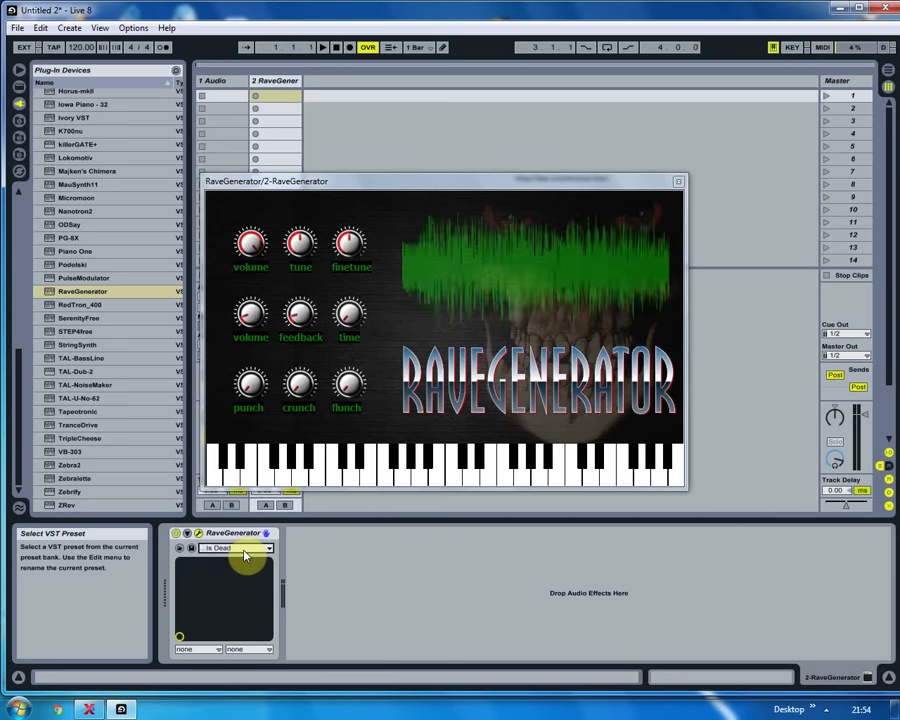
key("Down")
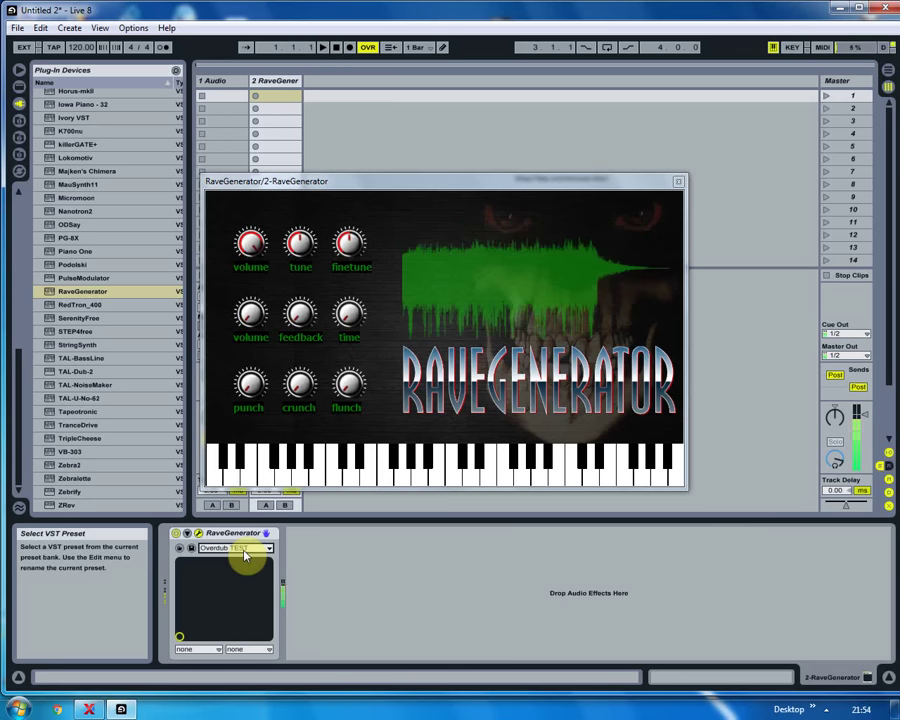
key("Down")
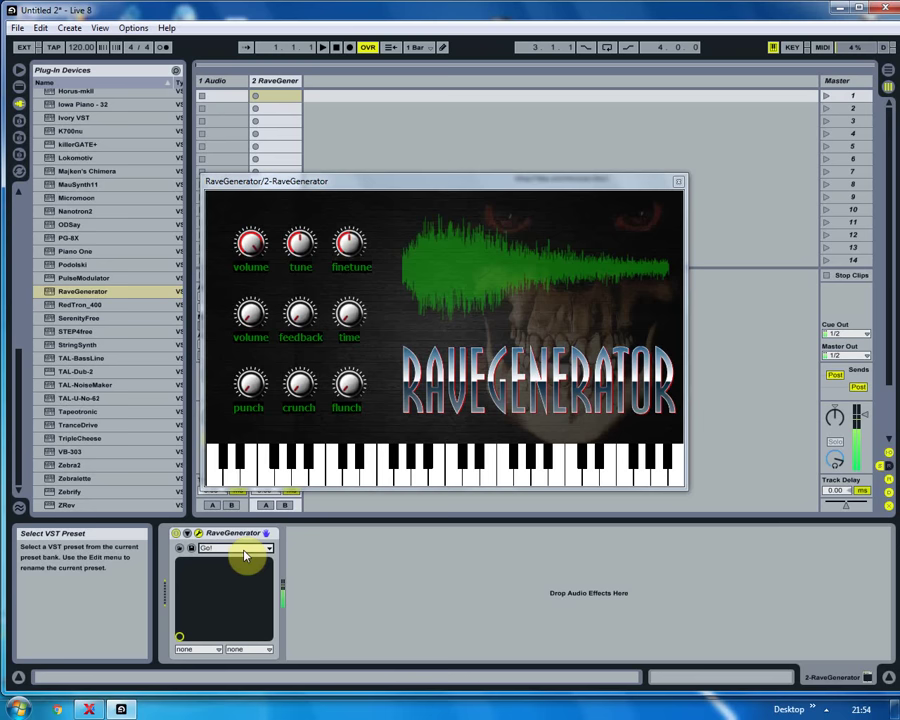
key("Down")
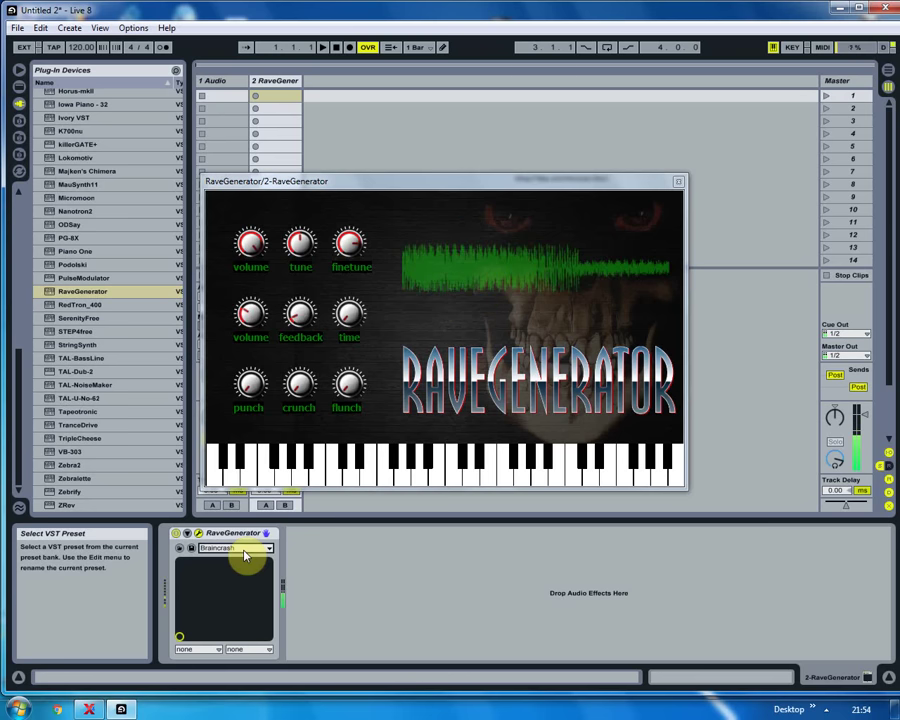
key("Down")
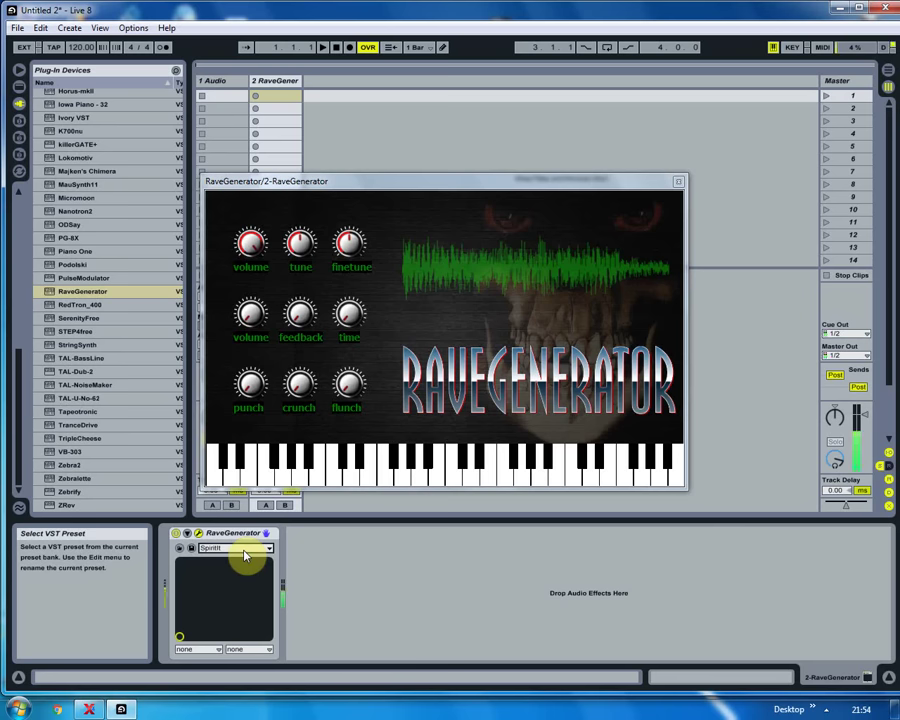
key("Down")
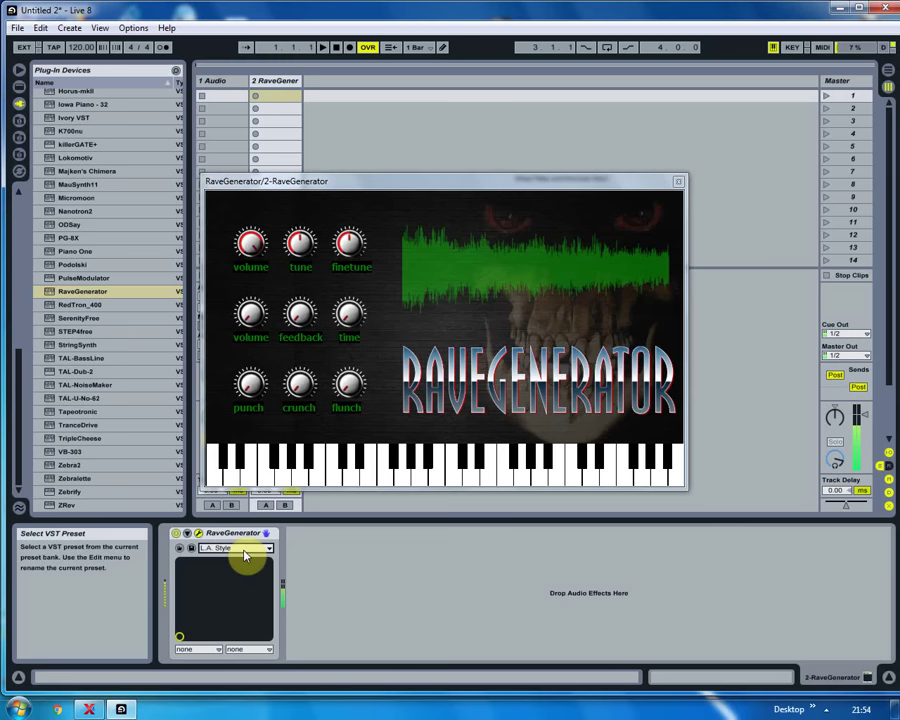
key("Down")
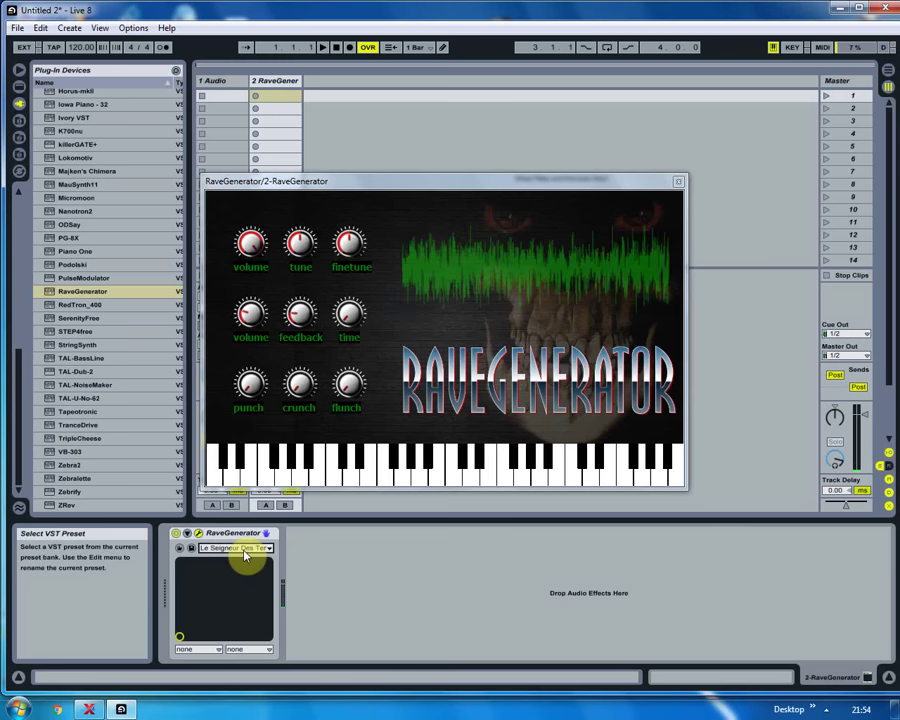
key("Down")
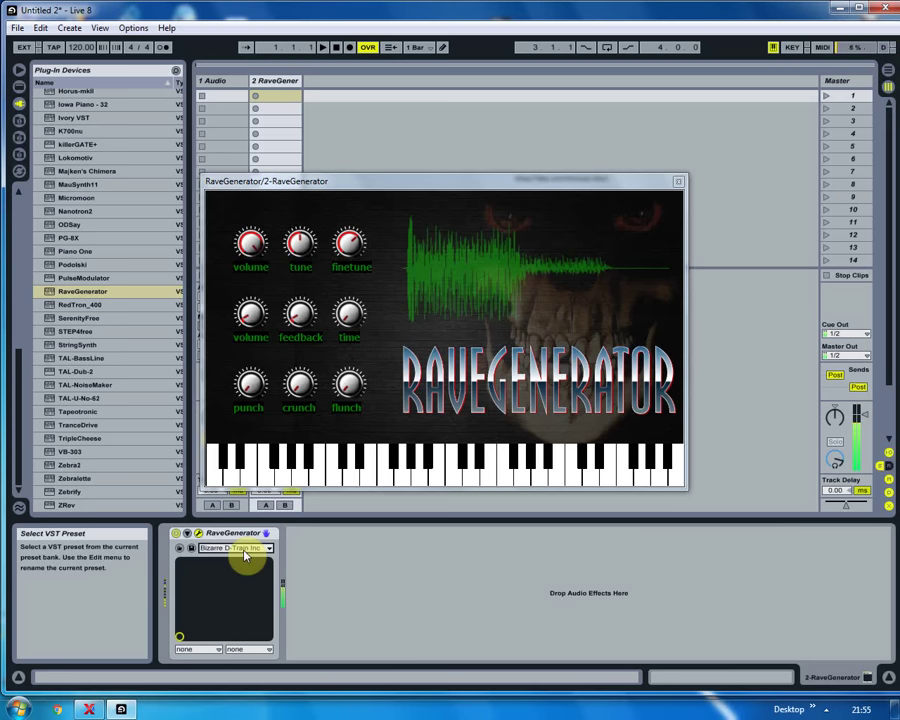
Step: Audition the Black Riot and HitHouse presets, ending on the sustained Quadrophonia preset
scroll(244, 556, "down", 1)
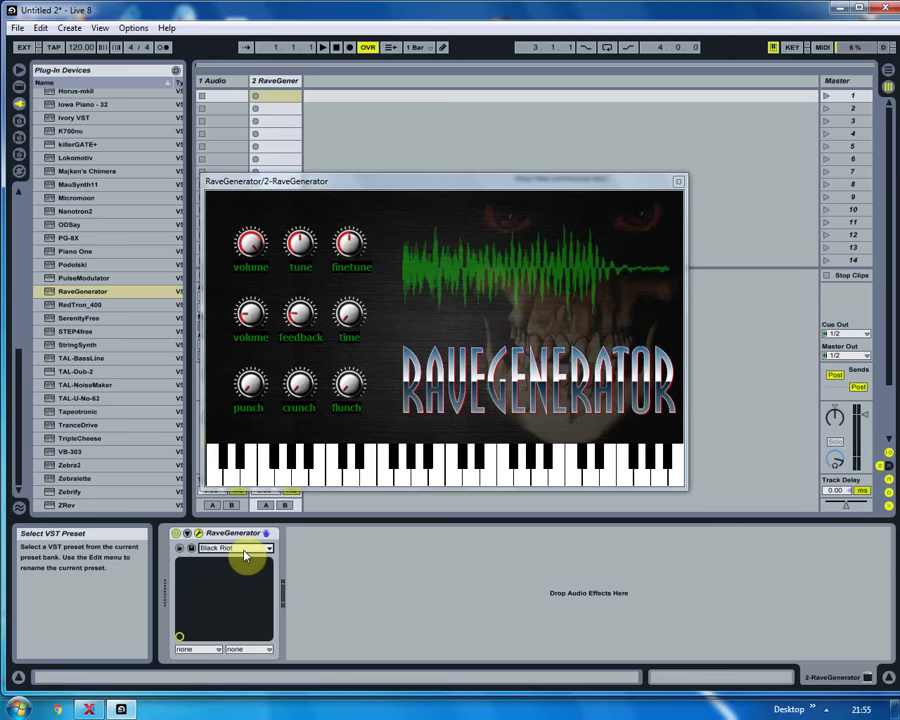
scroll(245, 556, "down", 1)
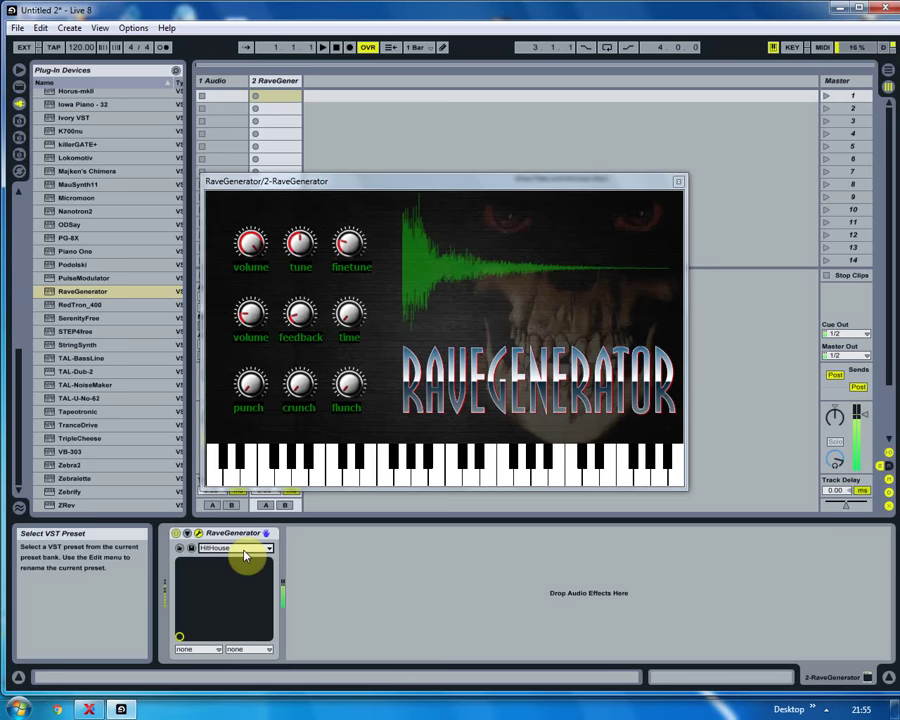
scroll(245, 556, "down", 1)
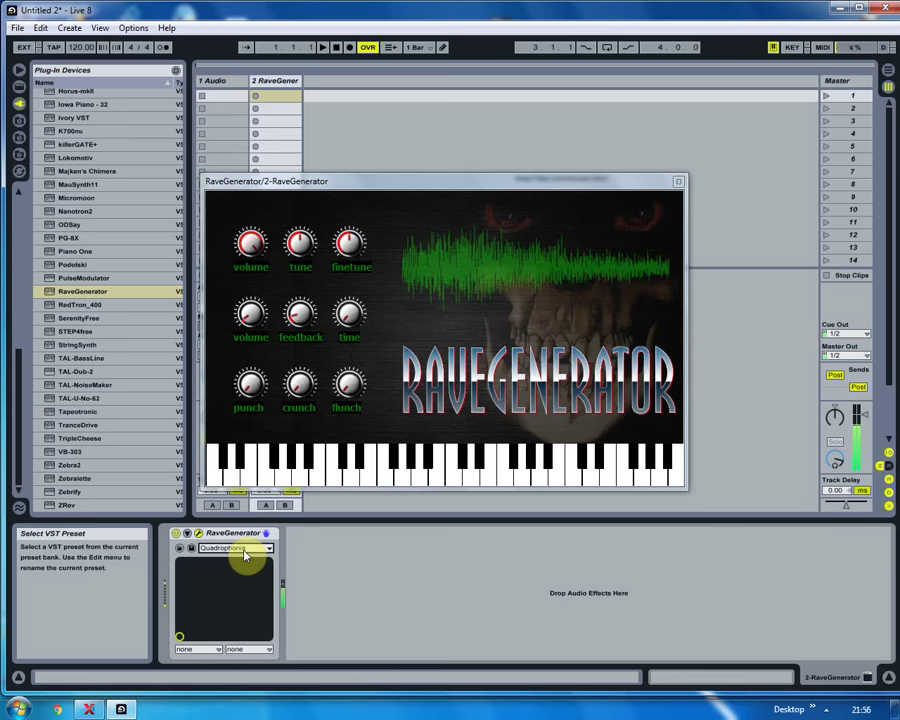
Step: Audition each preset from Incubus through Hoover and ItaloStab, stopping on Yeah!
scroll(245, 550, "down", 1)
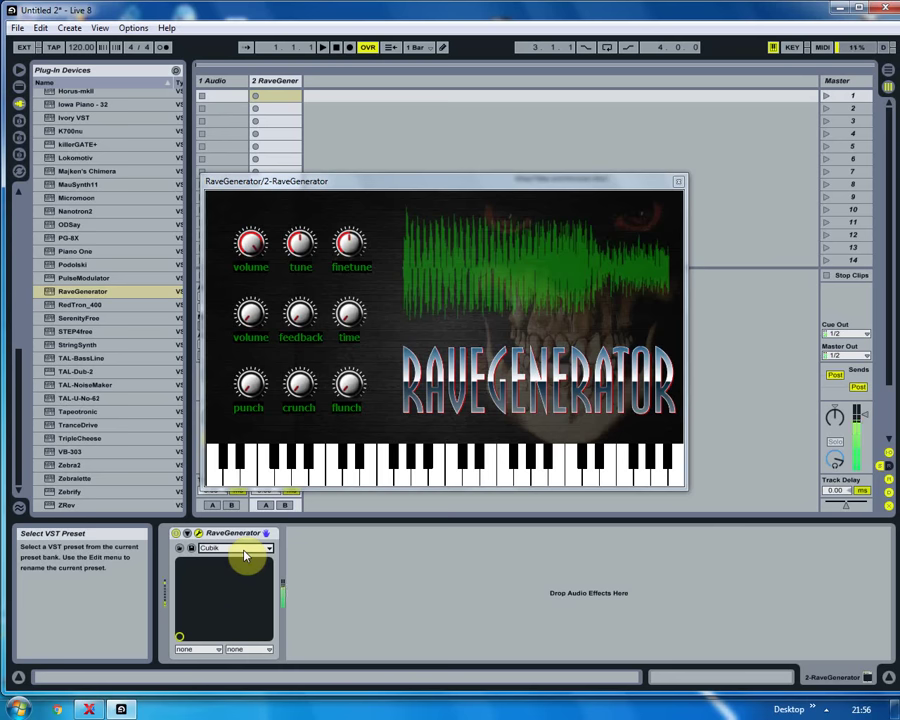
scroll(245, 556, "down", 1)
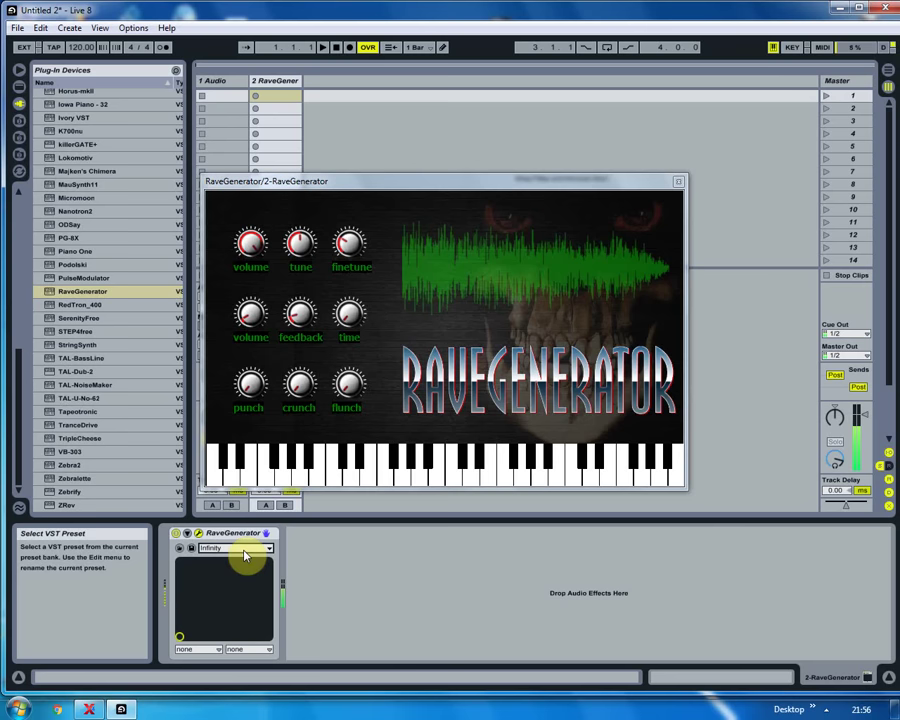
scroll(245, 556, "down", 1)
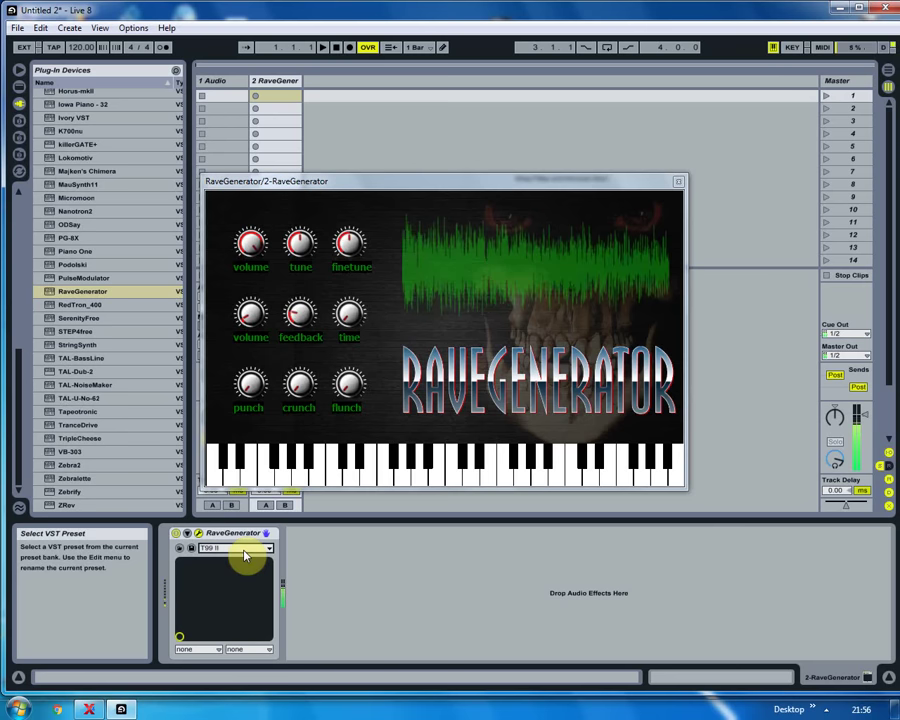
scroll(245, 556, "down", 1)
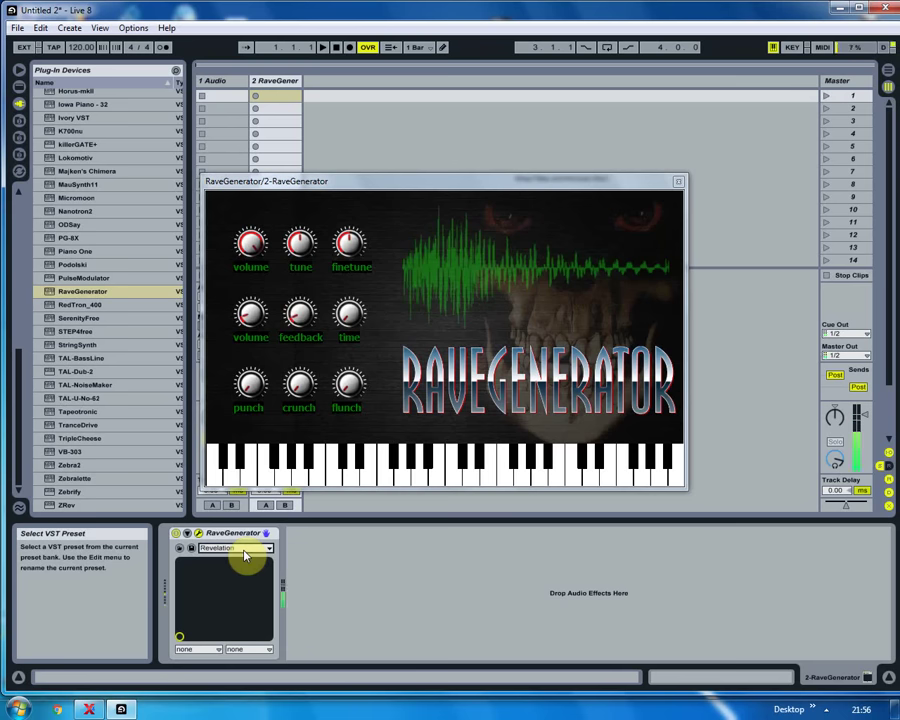
scroll(245, 556, "down", 1)
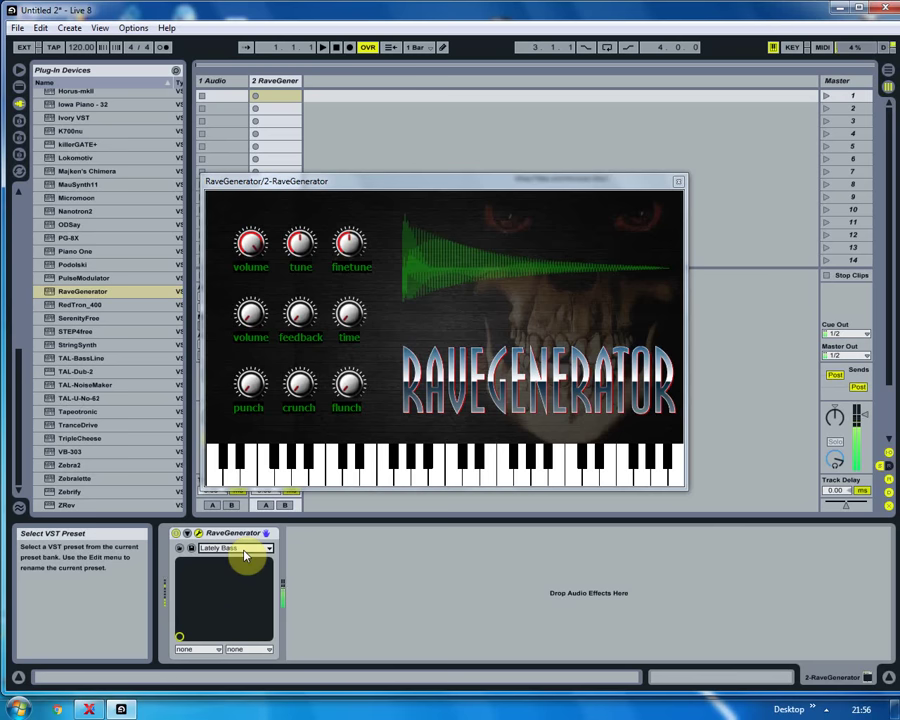
scroll(245, 556, "down", 1)
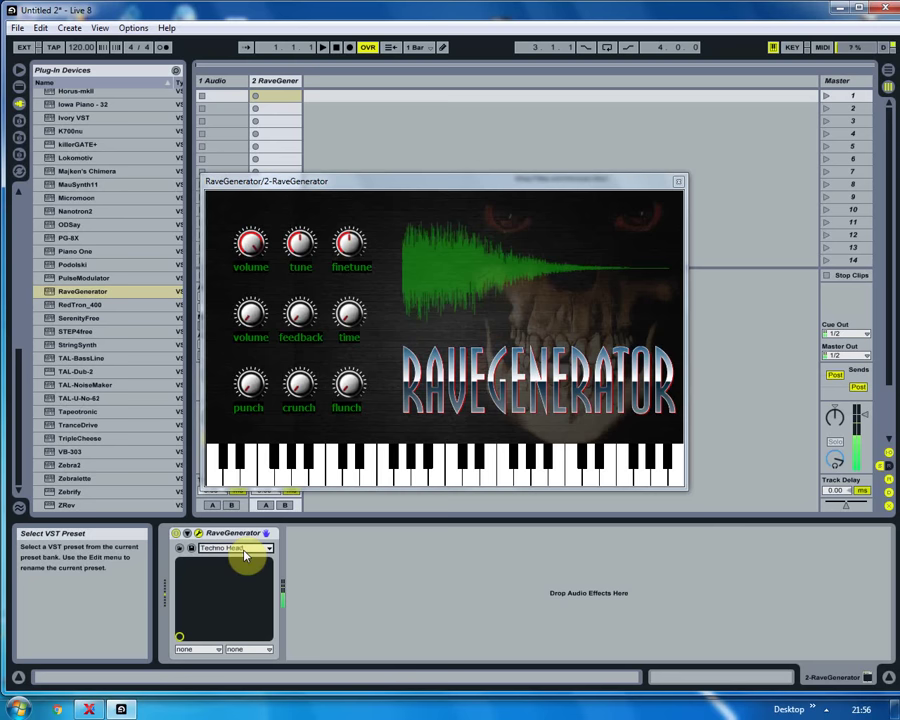
scroll(245, 556, "down", 1)
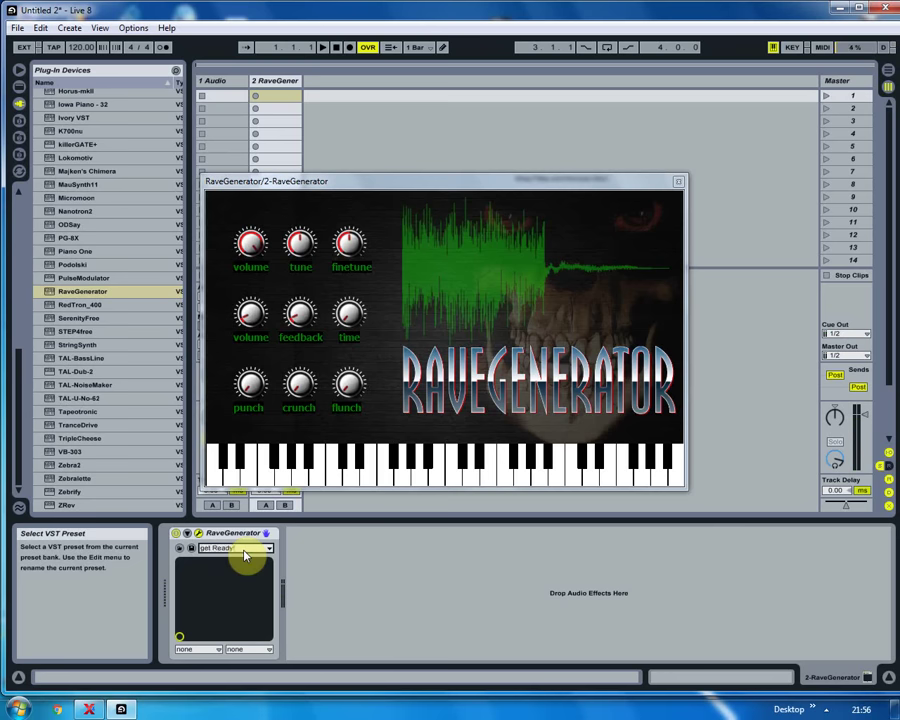
scroll(245, 556, "down", 1)
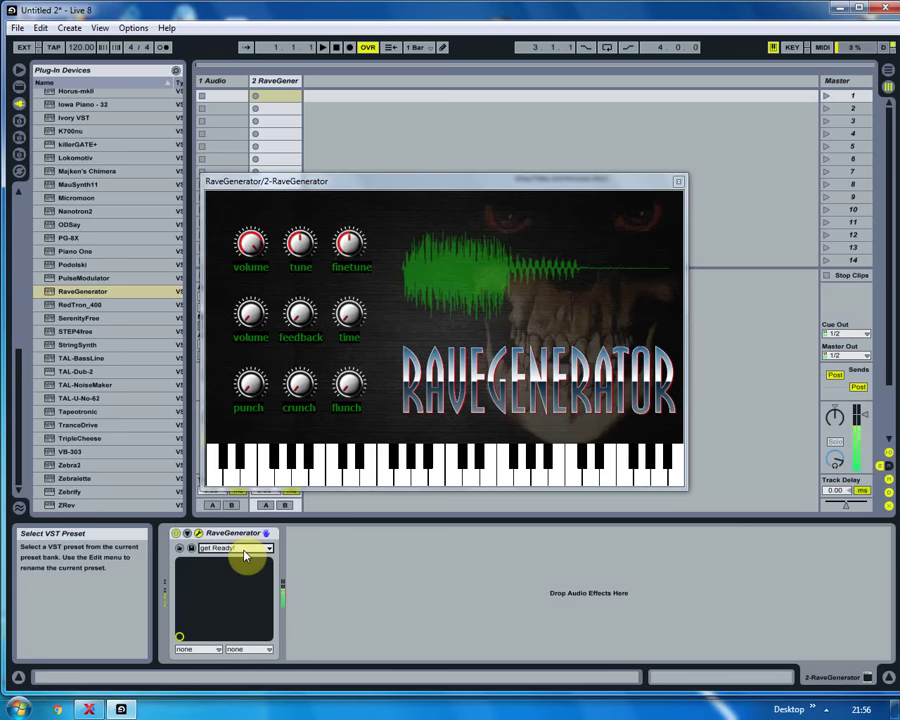
scroll(245, 556, "down", 1)
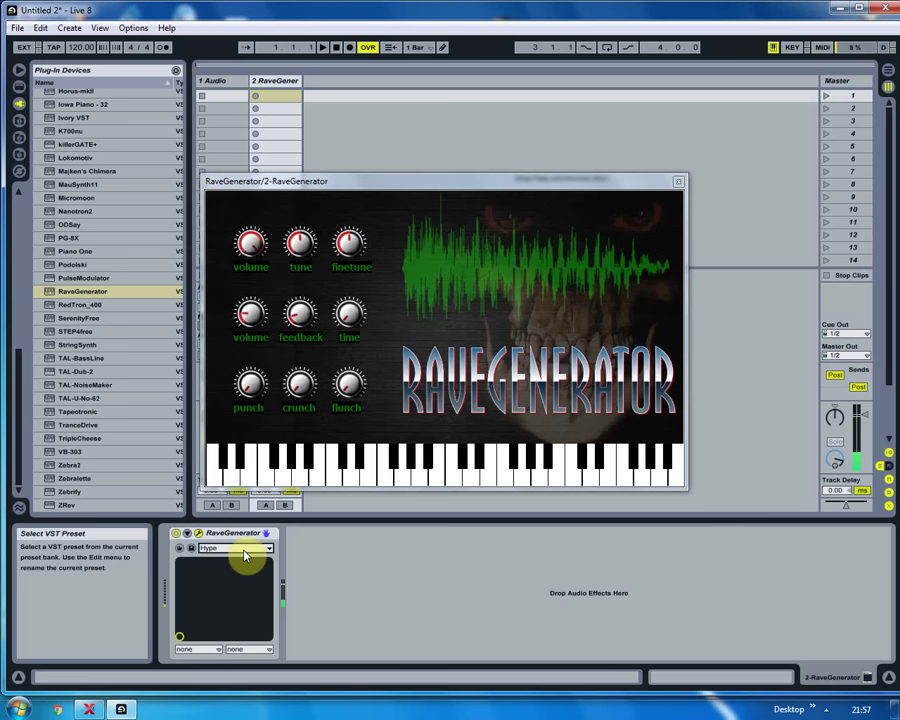
scroll(245, 556, "down", 1)
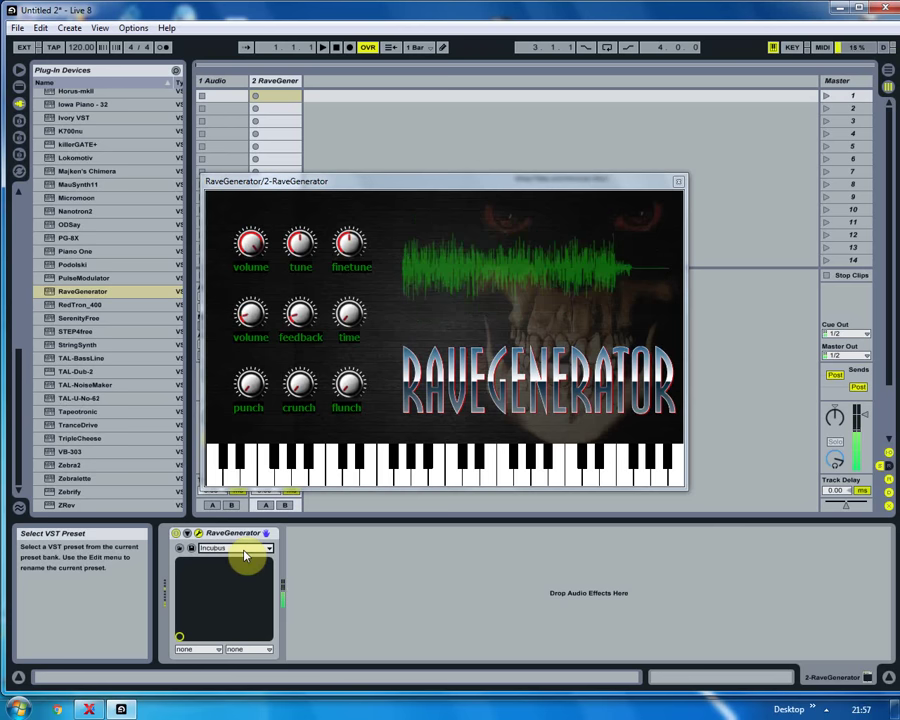
scroll(245, 556, "down", 1)
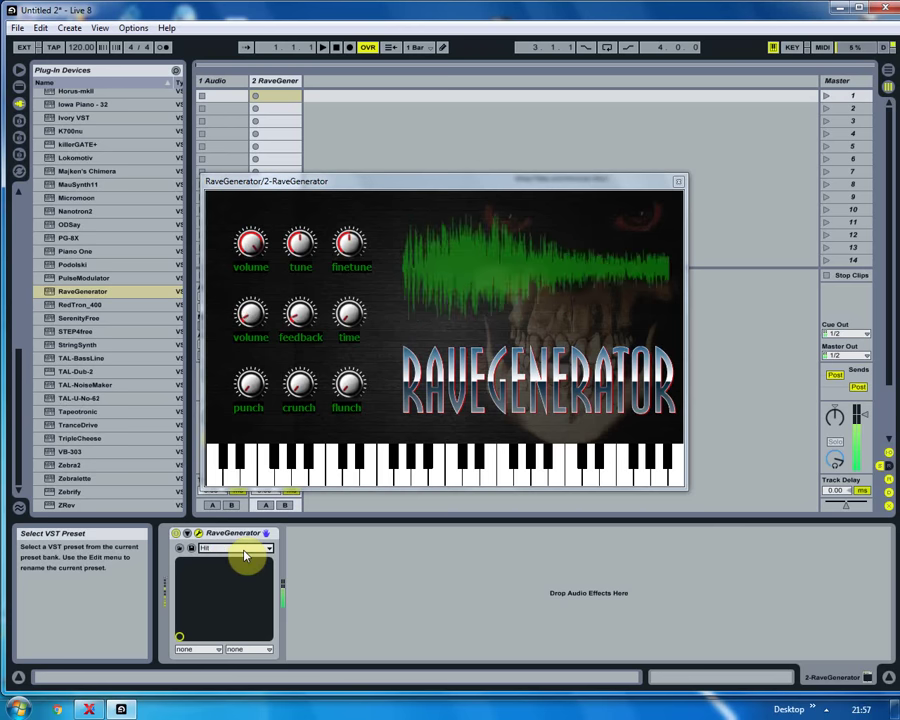
scroll(245, 556, "down", 1)
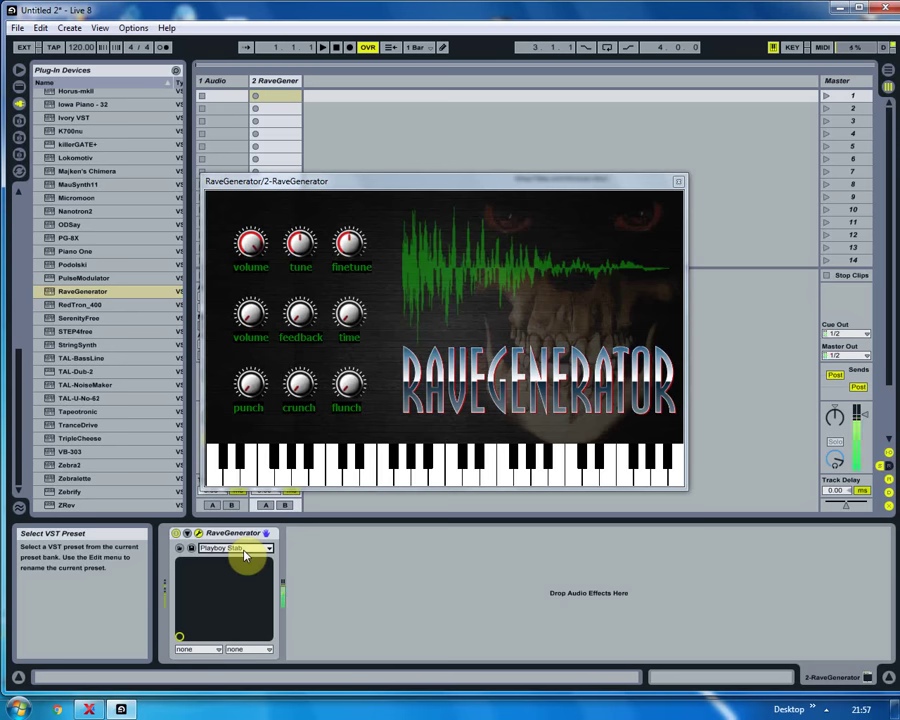
scroll(245, 549, "down", 1)
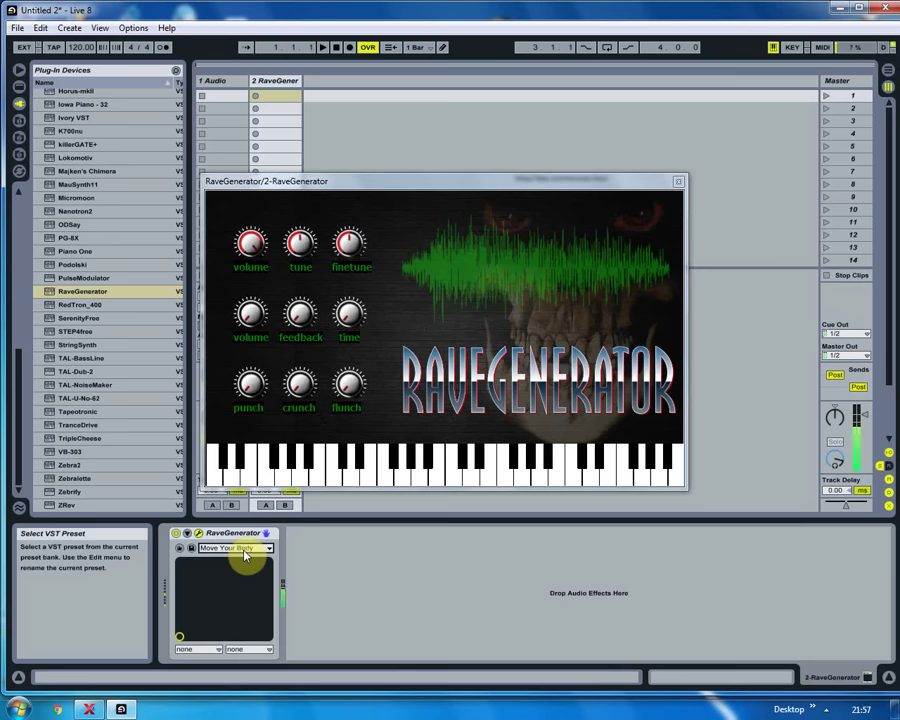
scroll(245, 549, "down", 1)
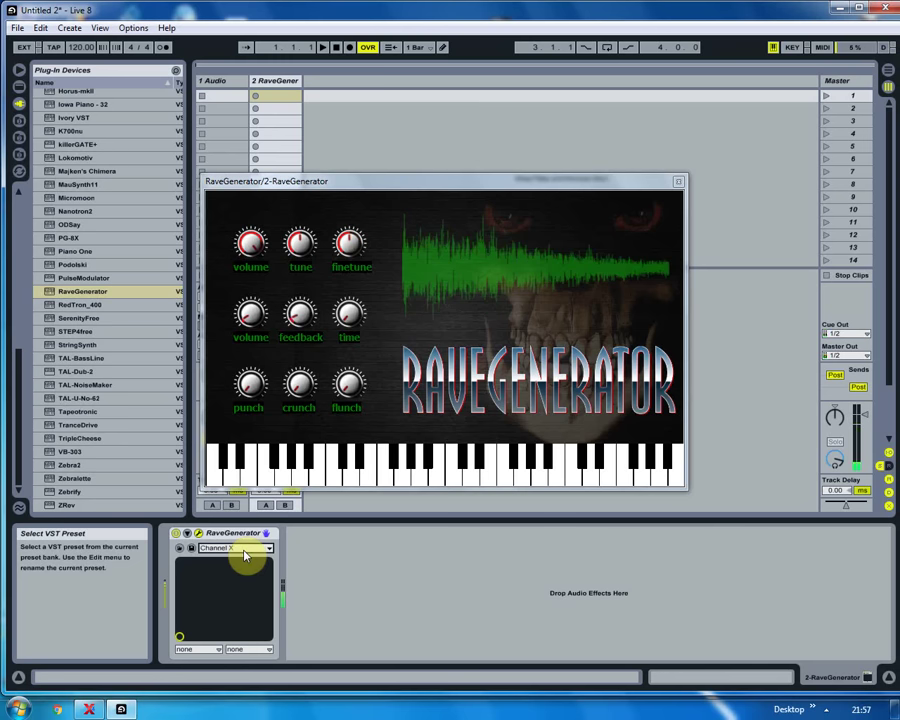
scroll(245, 555, "down", 1)
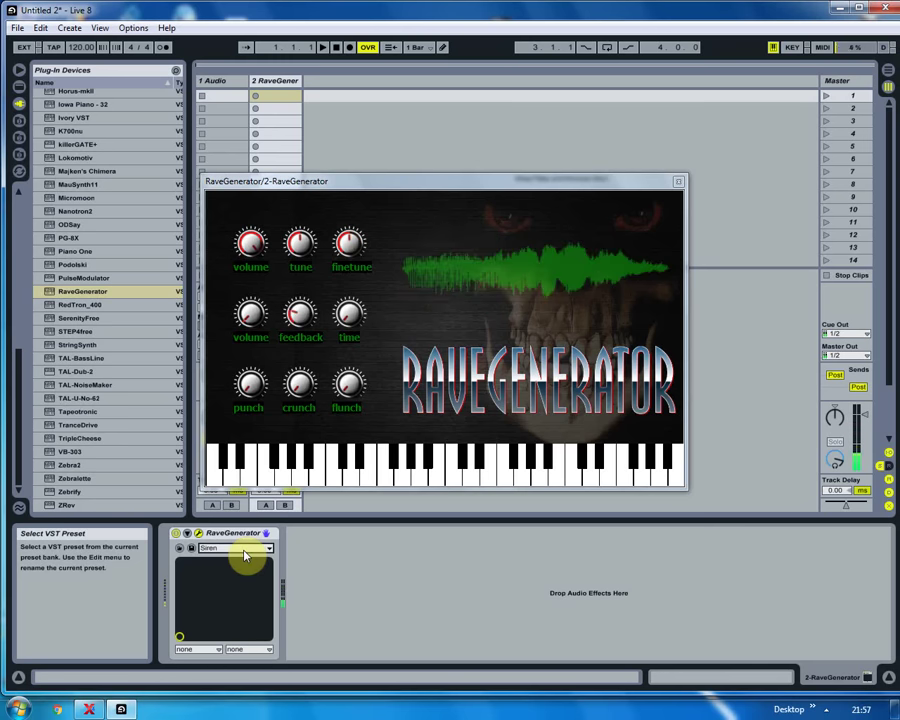
scroll(245, 555, "down", 1)
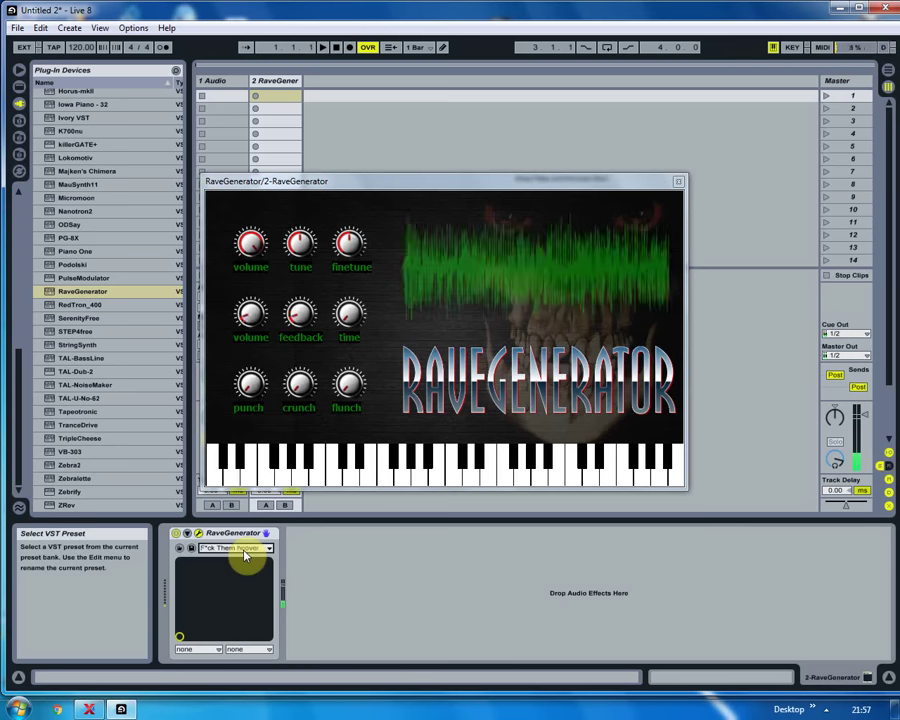
scroll(245, 555, "down", 1)
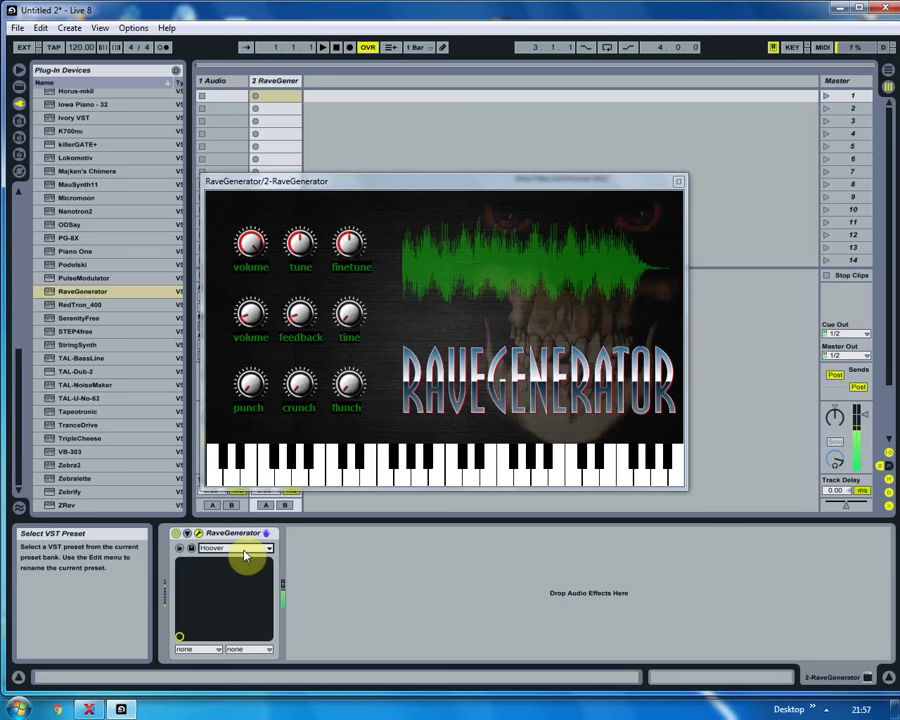
scroll(245, 555, "down", 1)
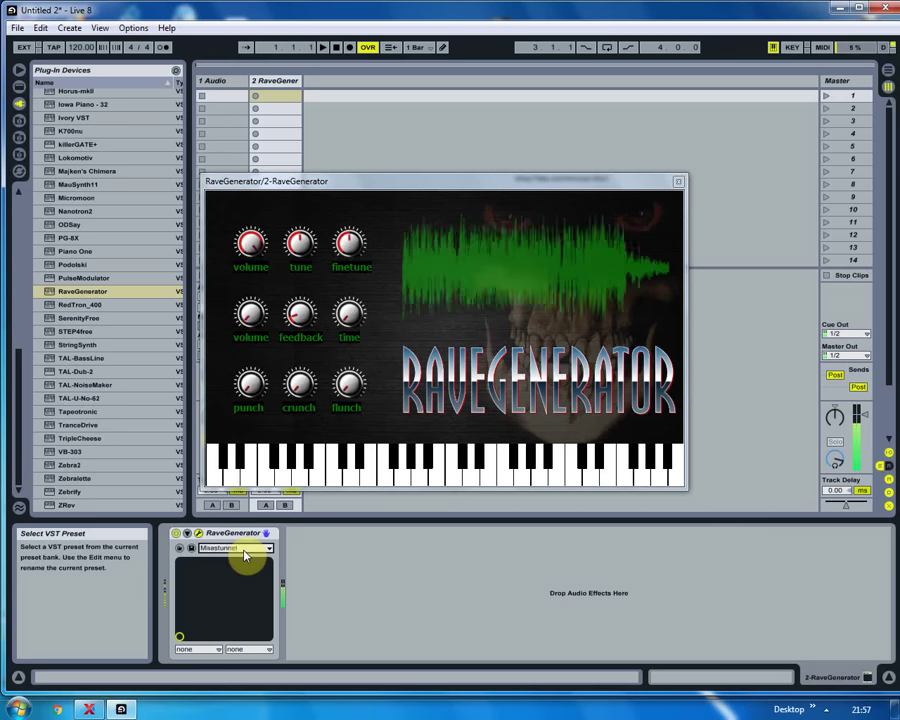
scroll(245, 555, "down", 1)
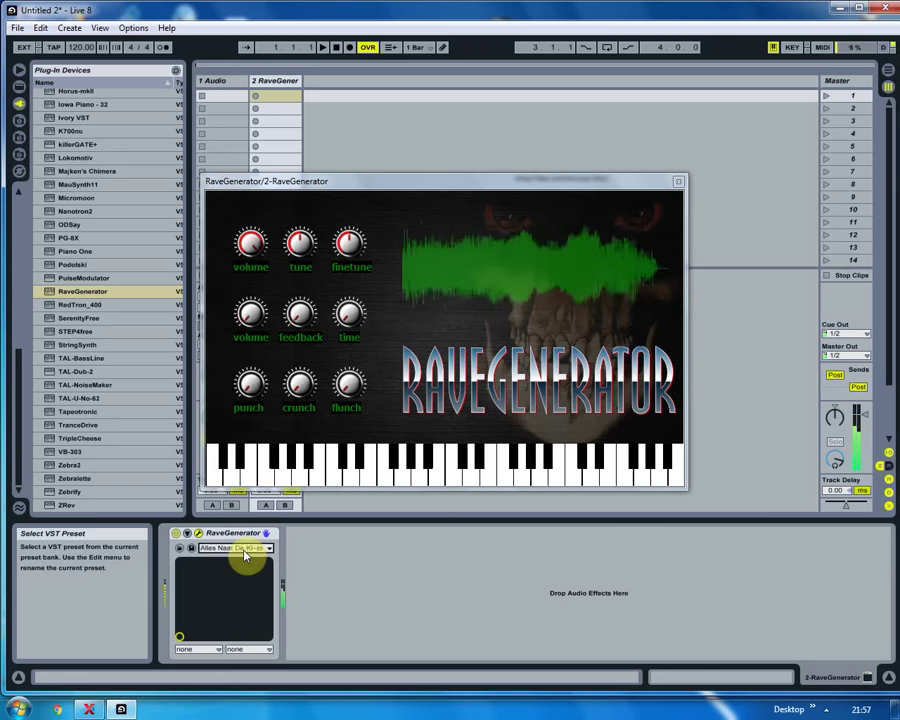
scroll(245, 555, "down", 1)
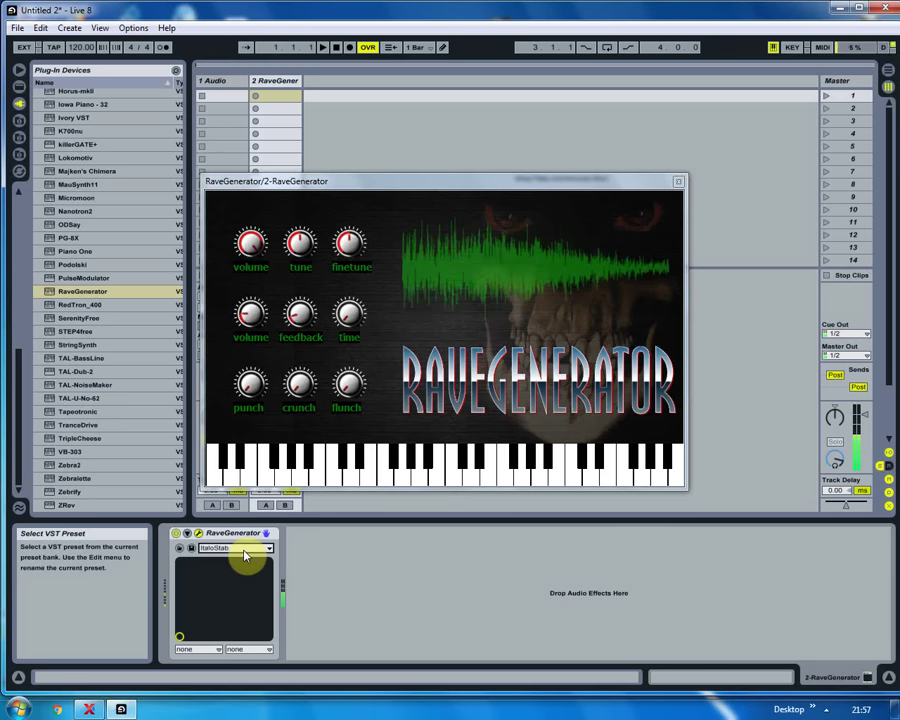
scroll(245, 555, "down", 1)
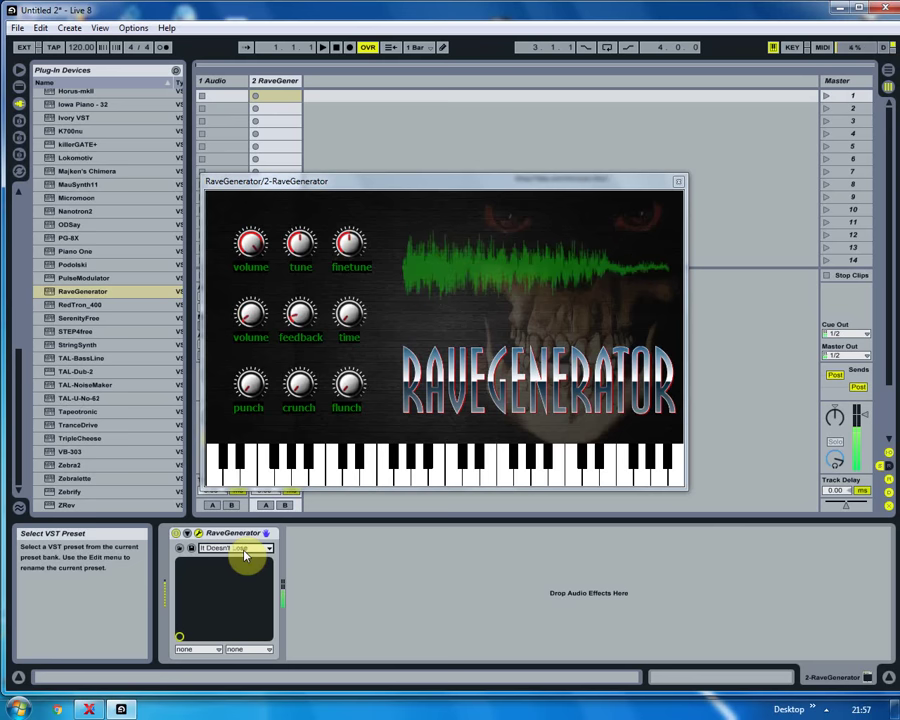
scroll(245, 555, "down", 1)
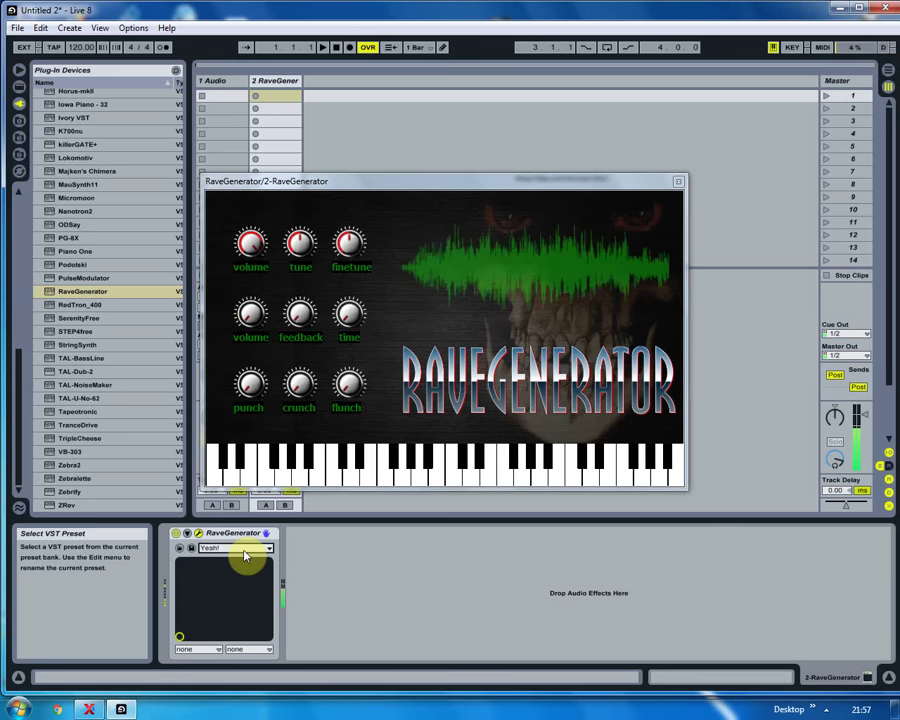
Step: Audition Da Funk, Angel Ice 2, Wooh2, Woop and Wooo D-shake, ending on the wooooo preset
scroll(245, 555, "down", 1)
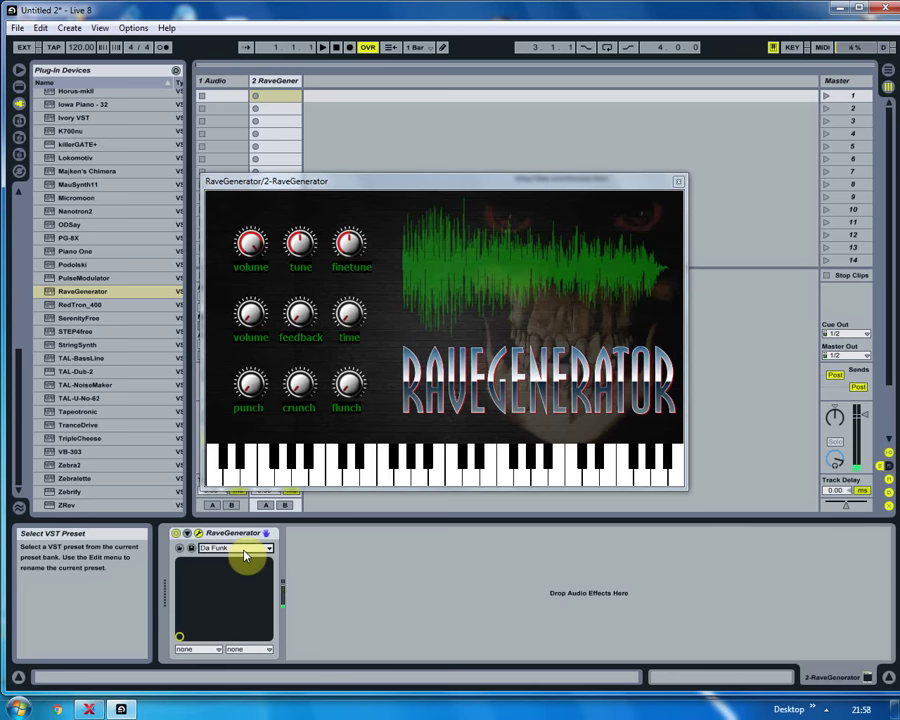
scroll(245, 556, "down", 1)
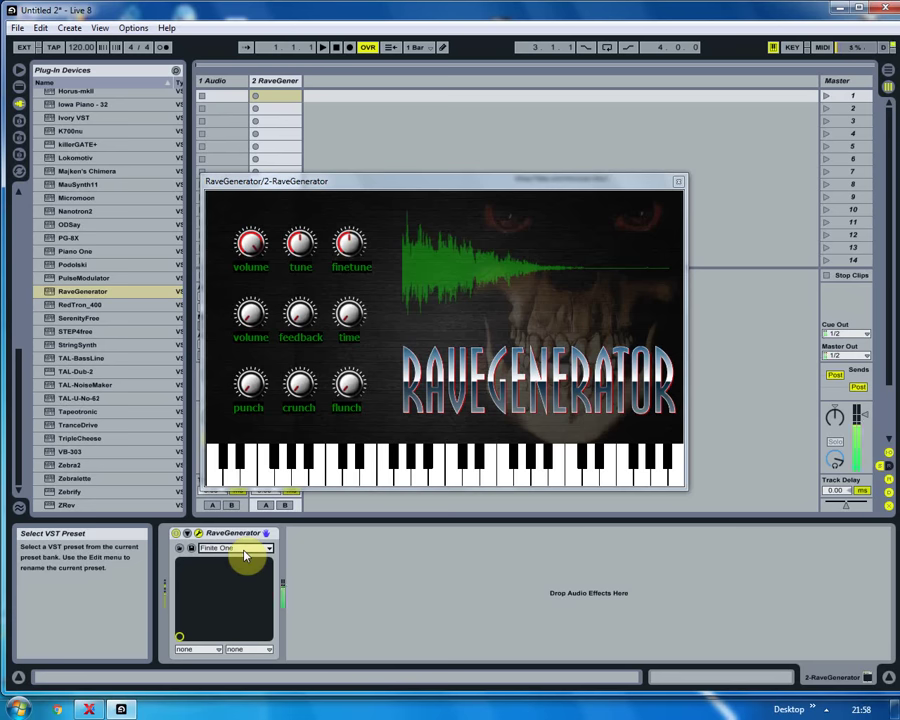
scroll(245, 556, "down", 1)
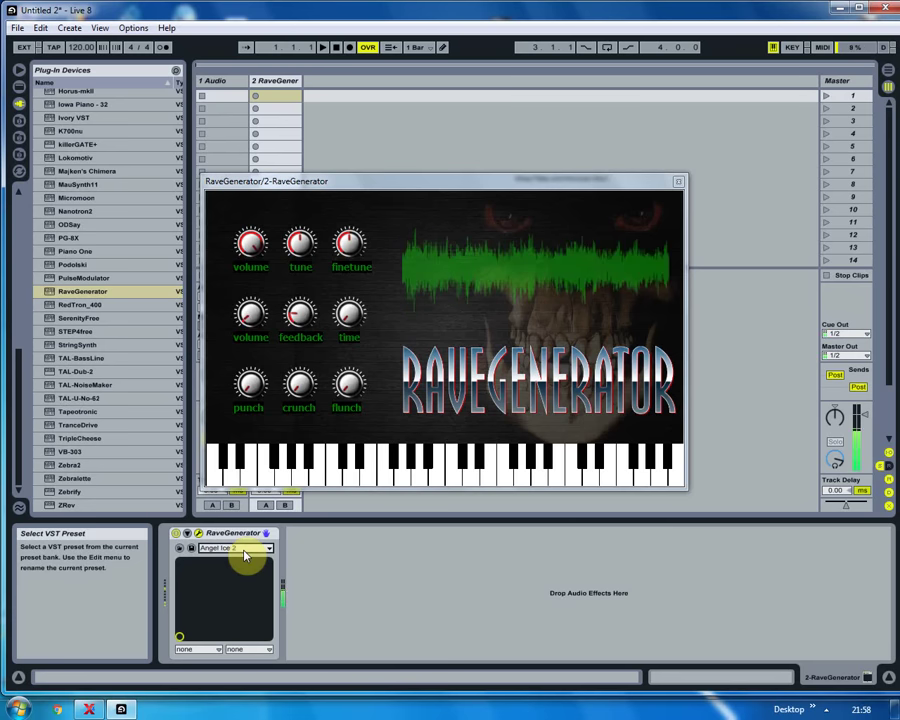
scroll(245, 556, "down", 1)
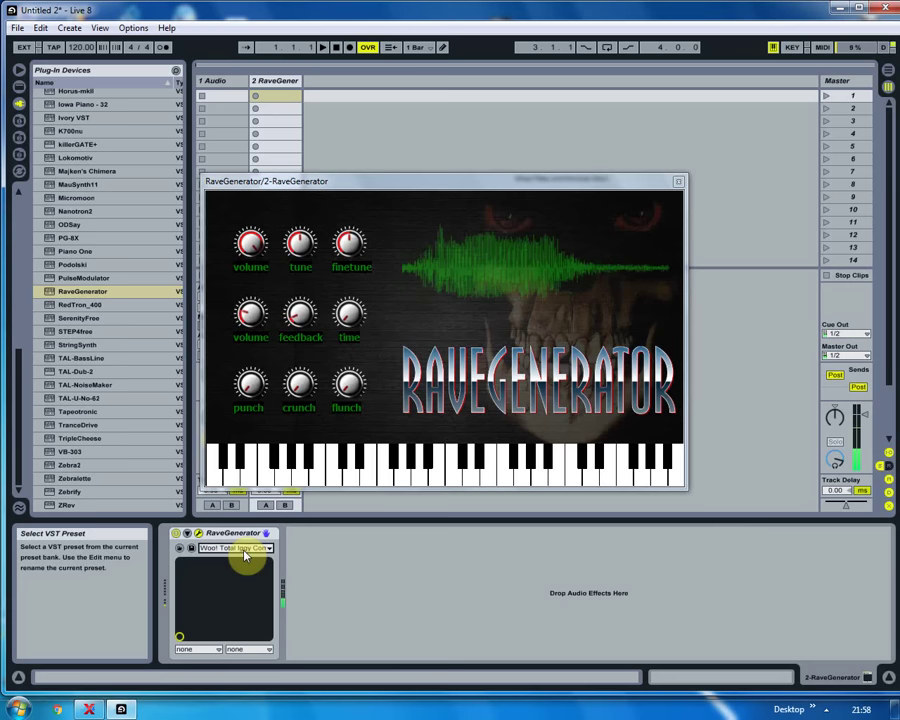
scroll(245, 556, "down", 1)
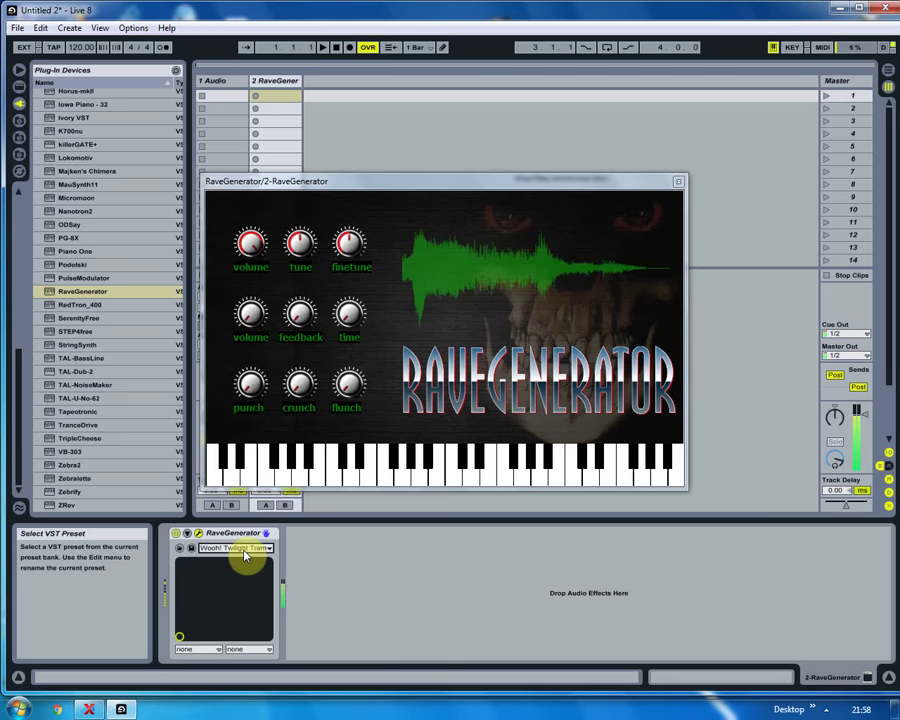
scroll(245, 556, "down", 1)
scroll(245, 556, "down", 1)
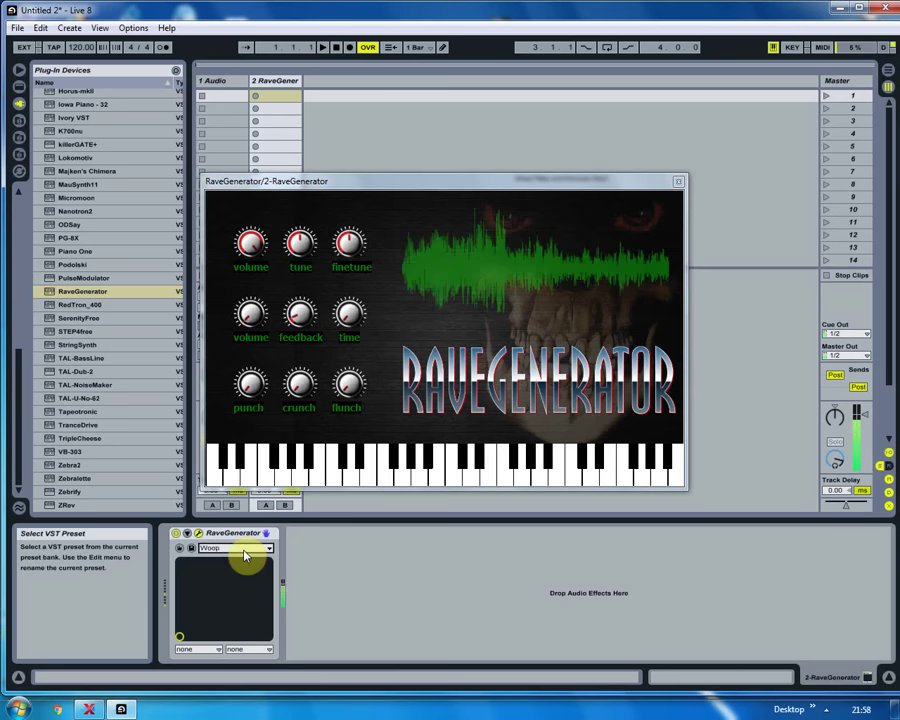
scroll(245, 556, "down", 1)
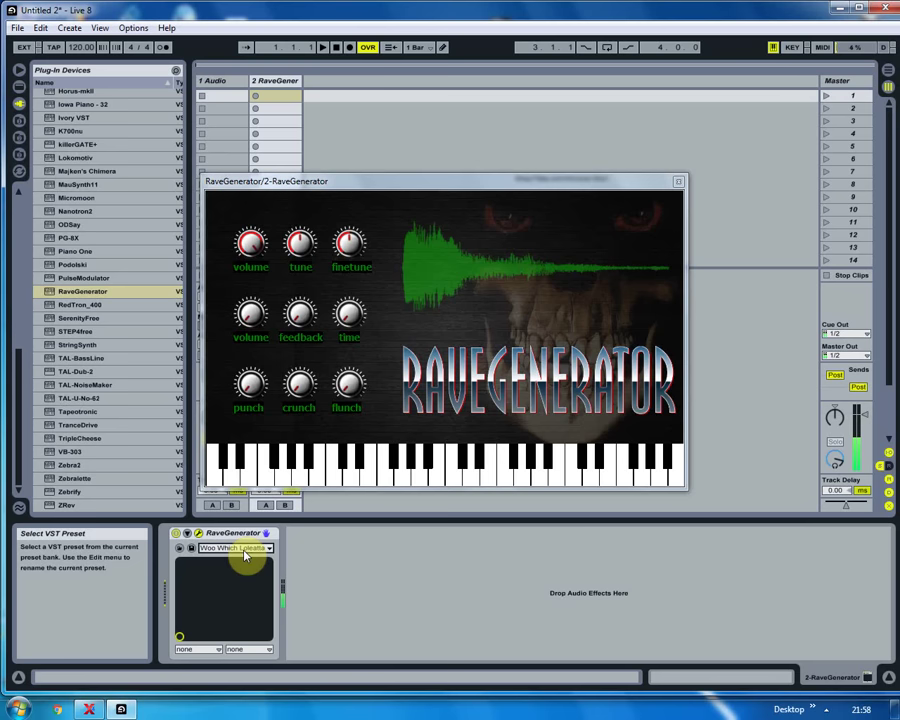
scroll(245, 556, "down", 1)
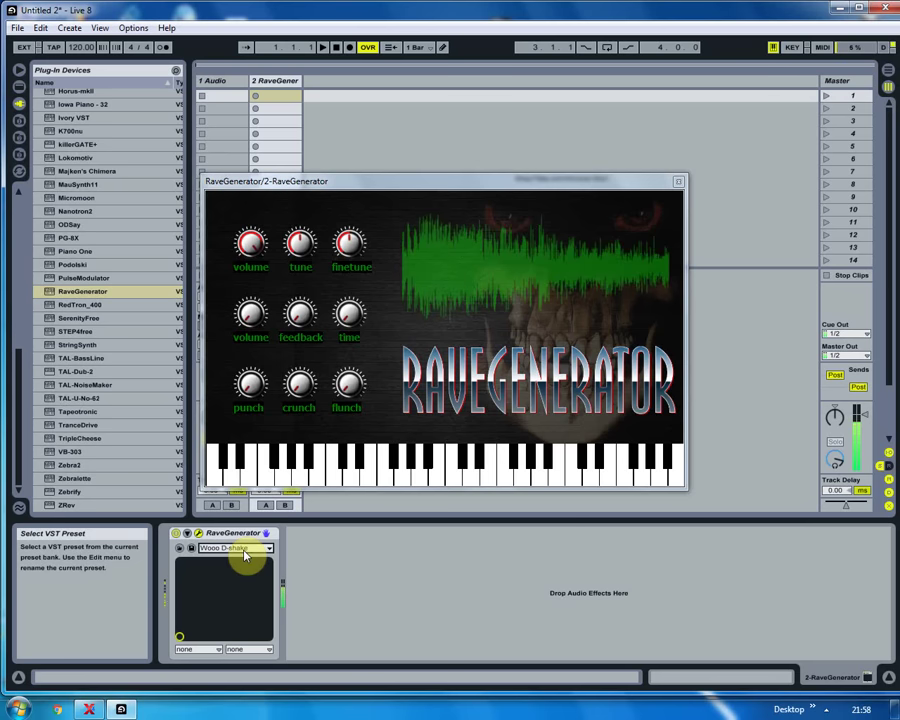
scroll(245, 556, "down", 1)
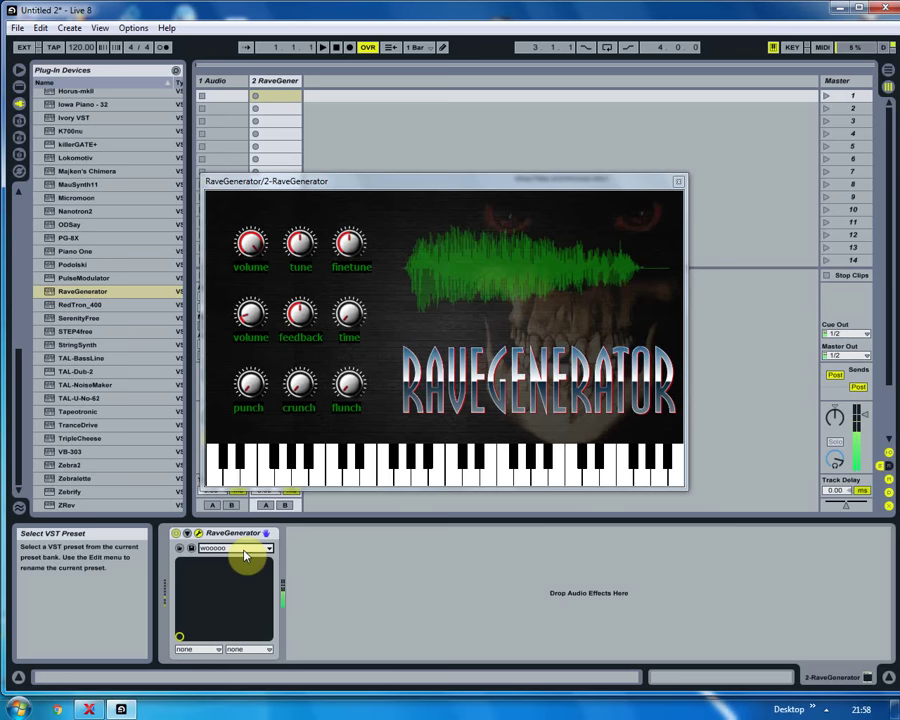
Step: Load Nitro Deluxe Inner City from the preset list, then switch to Bizarre D-Train Inc
left_click(245, 553)
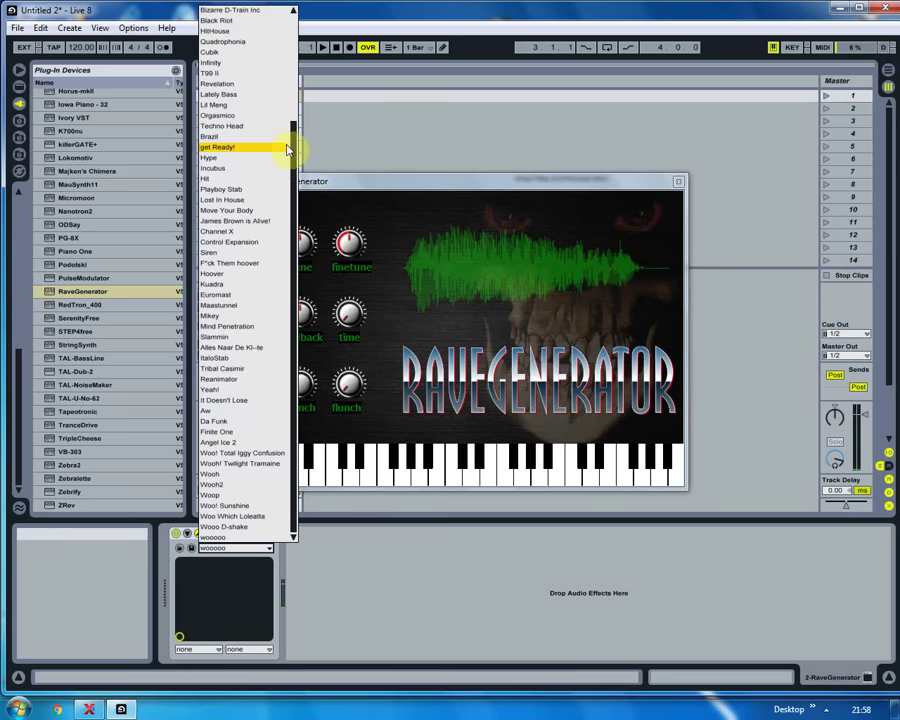
scroll(290, 12, "up", 5)
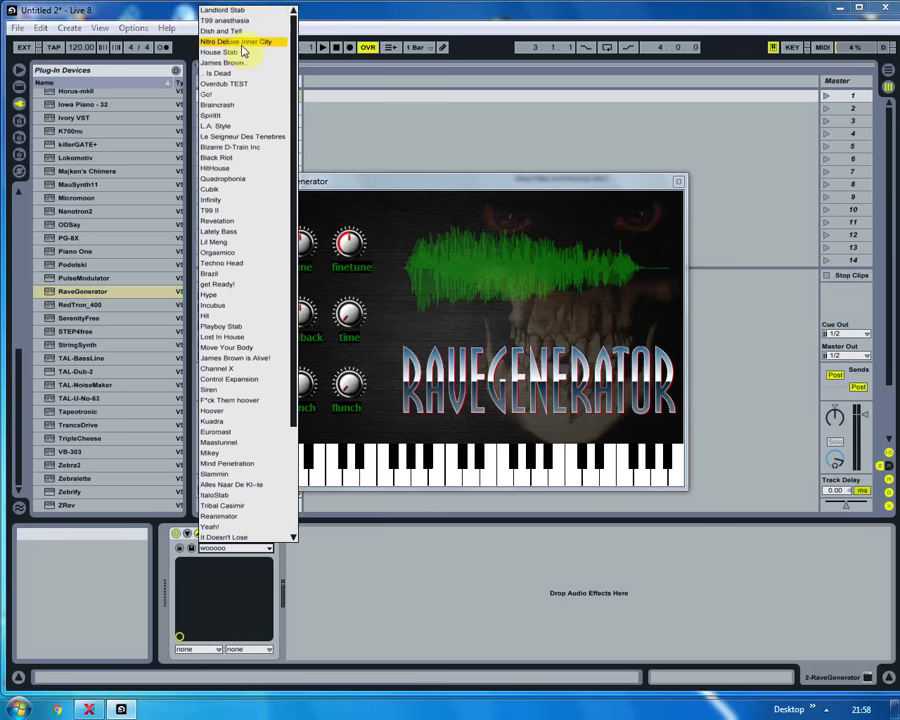
left_click(242, 44)
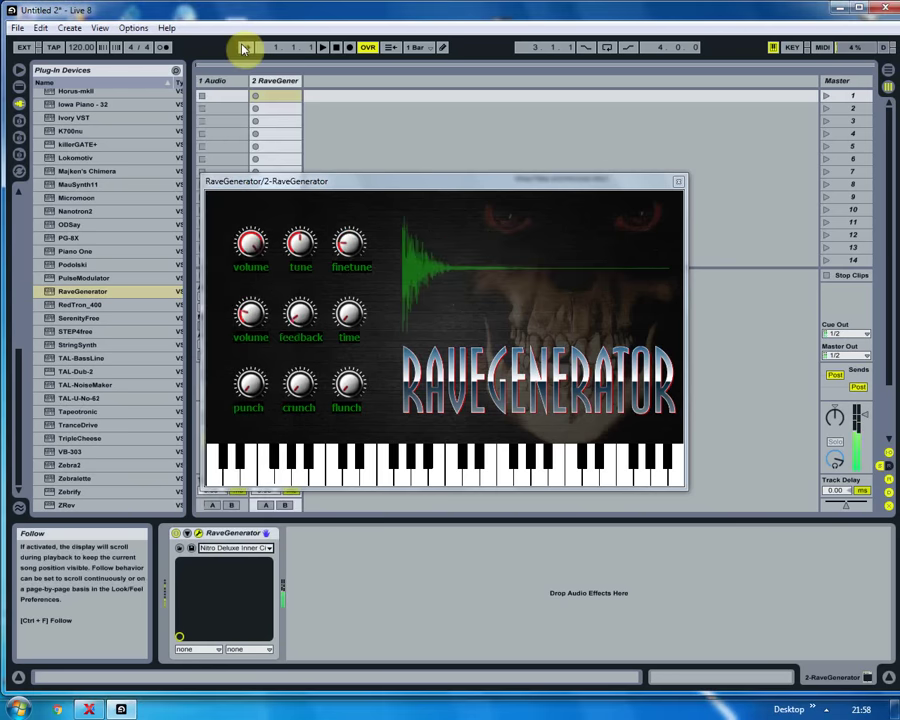
left_click(211, 547)
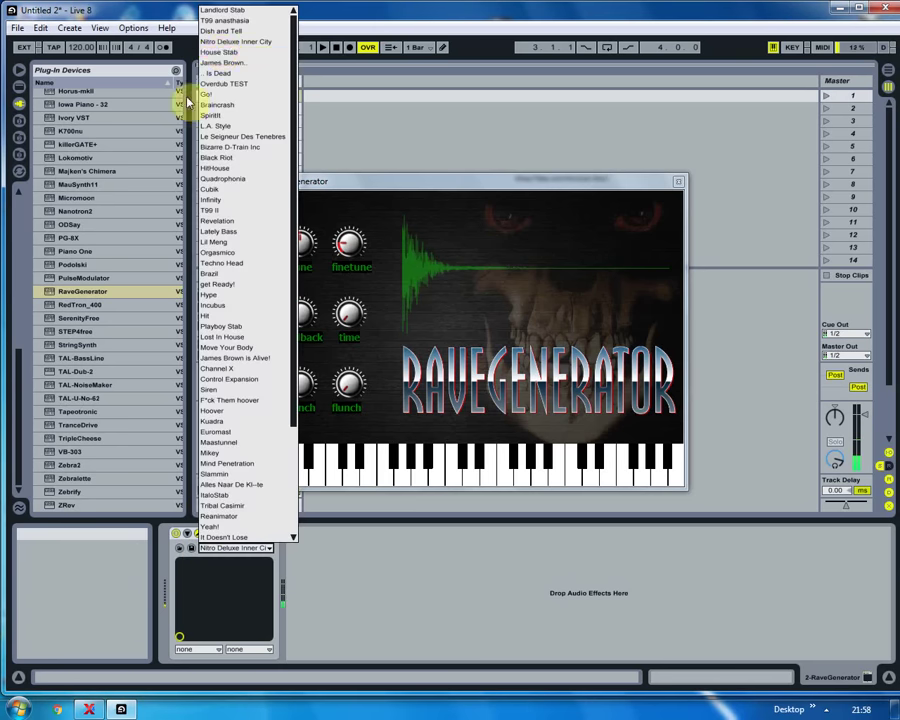
left_click(232, 149)
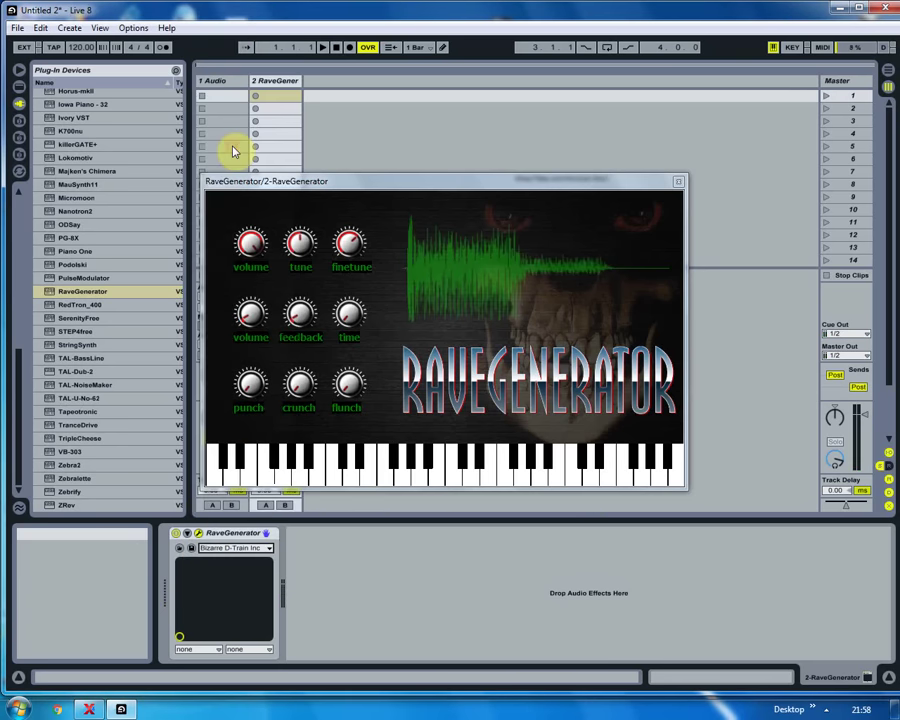